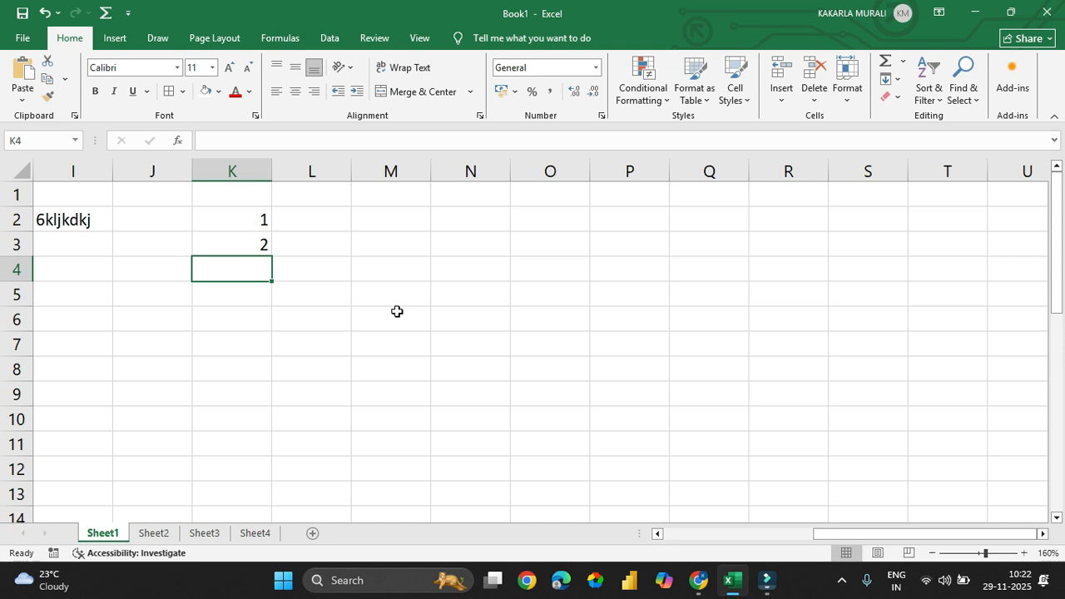
text(3)
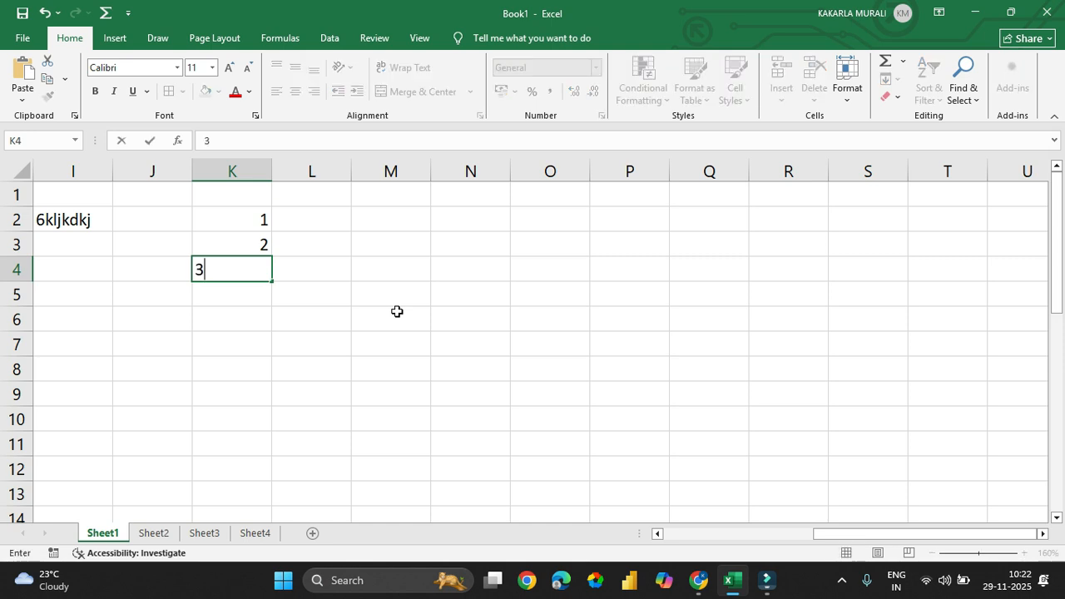
key(Return)
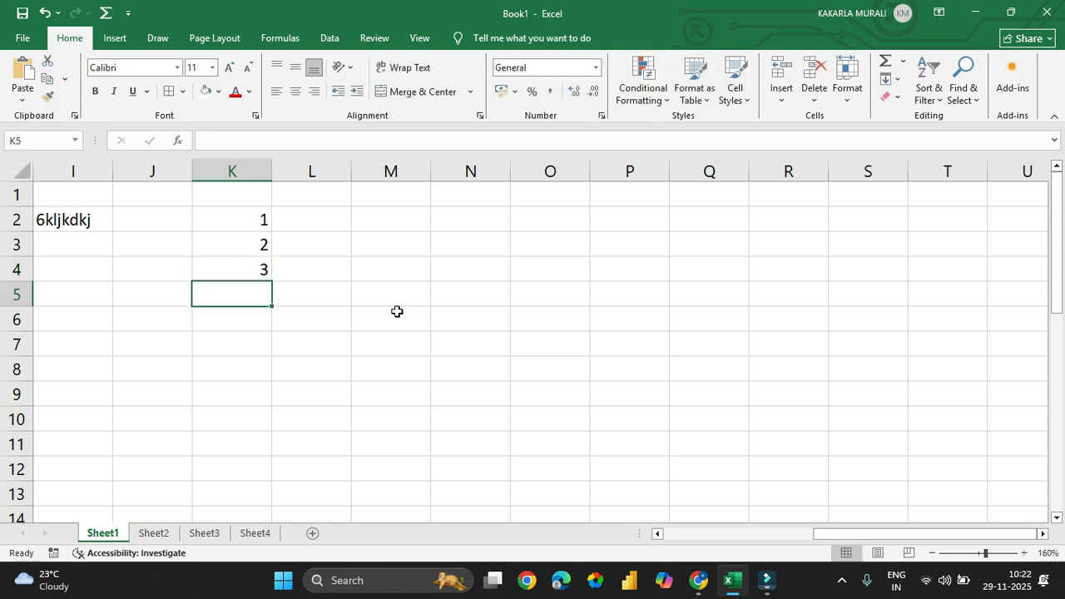
key(Up)
click(397, 312)
- Extend the 1, 2 series in K2:K3 down column K to row 665
drag(232, 219, 227, 244)
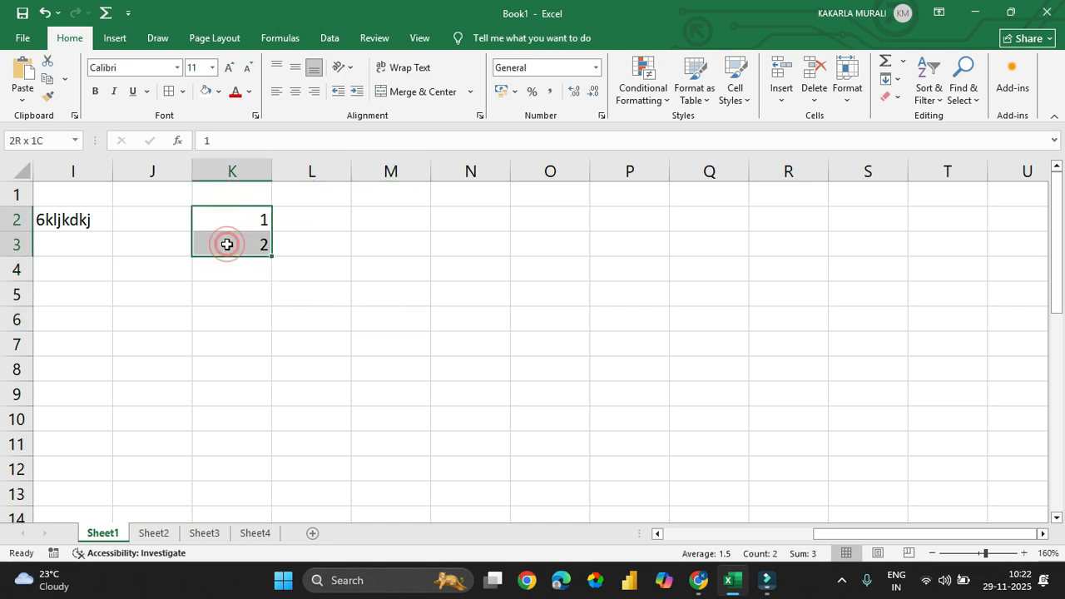
click(229, 241)
click(222, 219)
drag(222, 219, 221, 235)
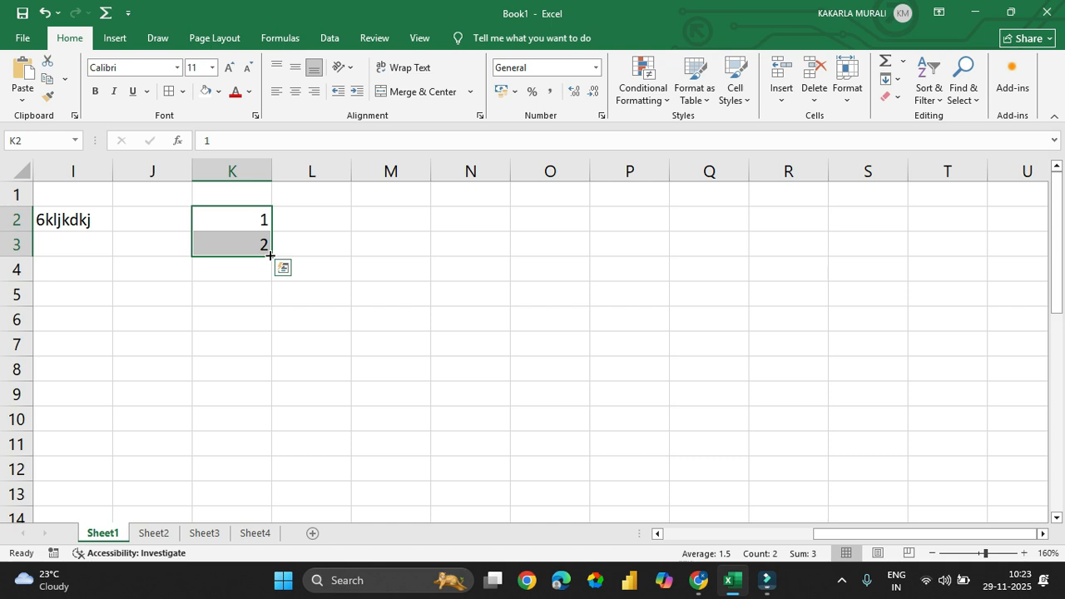
drag(270, 255, 352, 374)
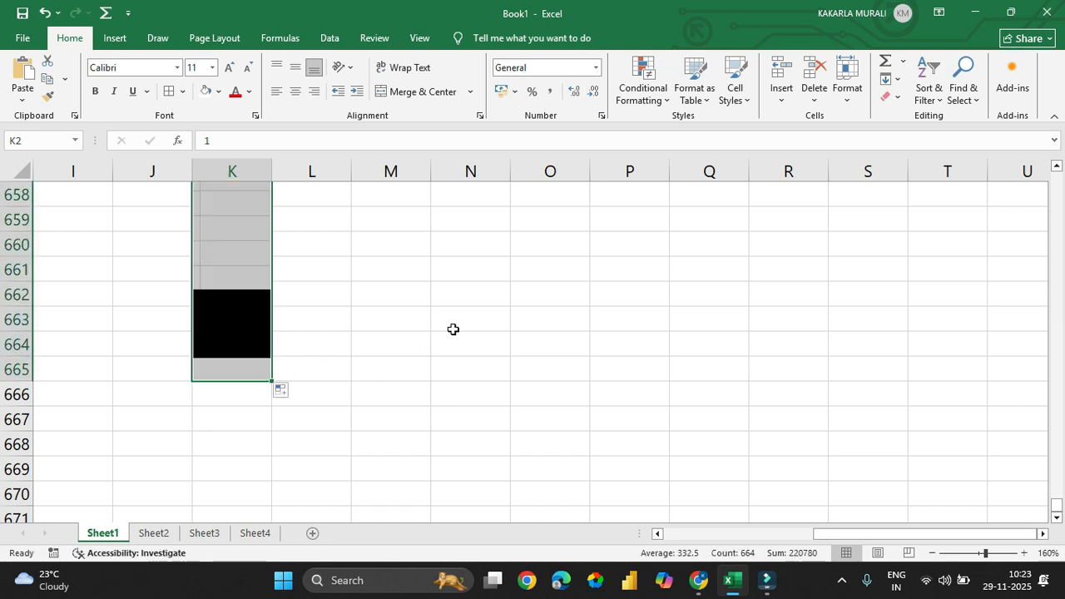
scroll(471, 345, up, 7)
scroll(471, 345, up, 20)
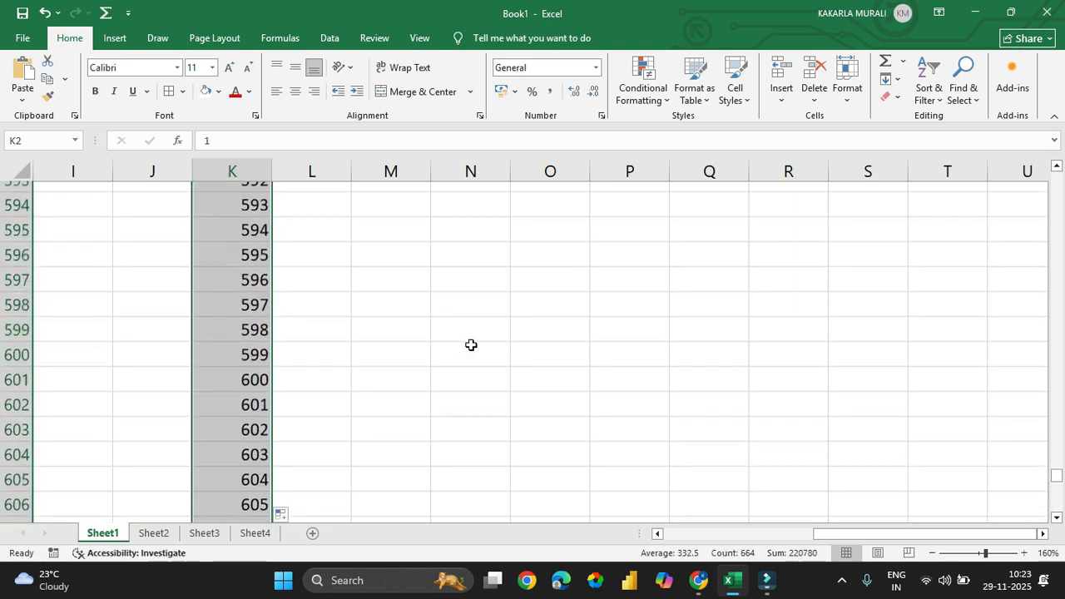
scroll(471, 345, up, 20)
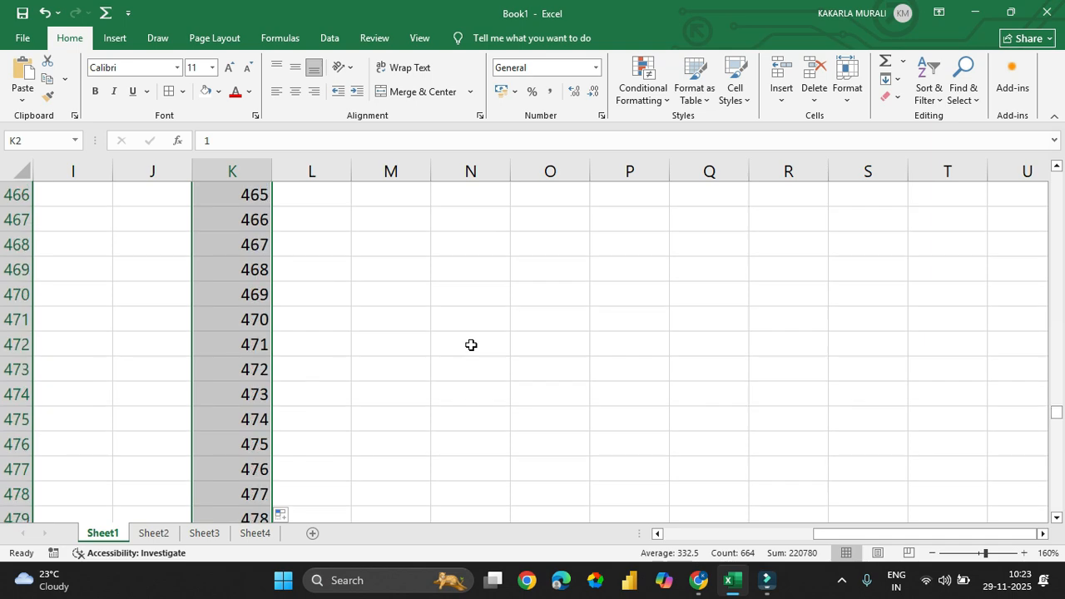
scroll(471, 344, up, 20)
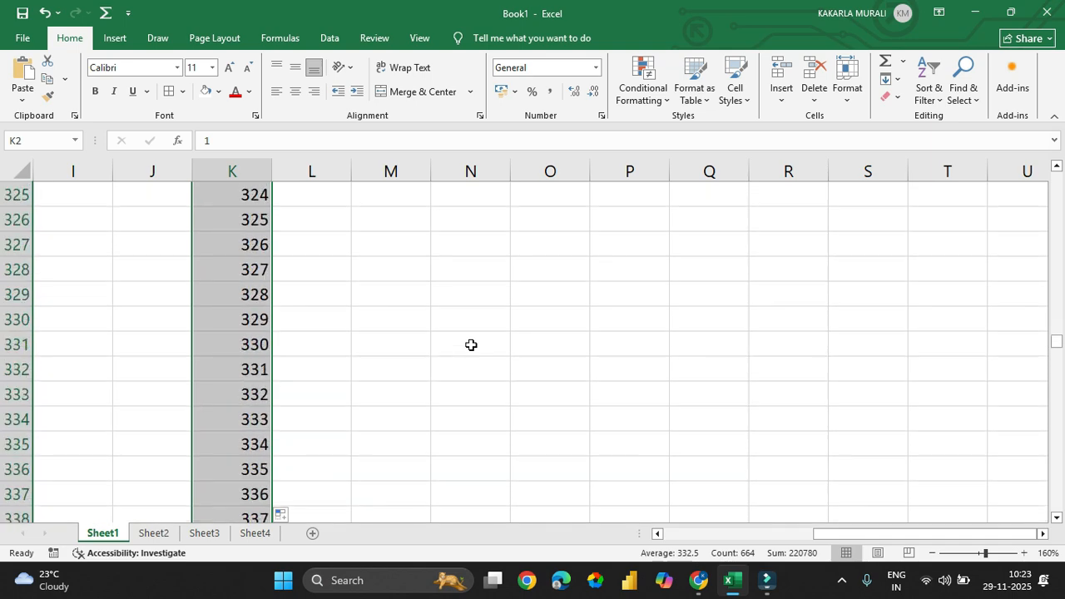
scroll(472, 344, up, 20)
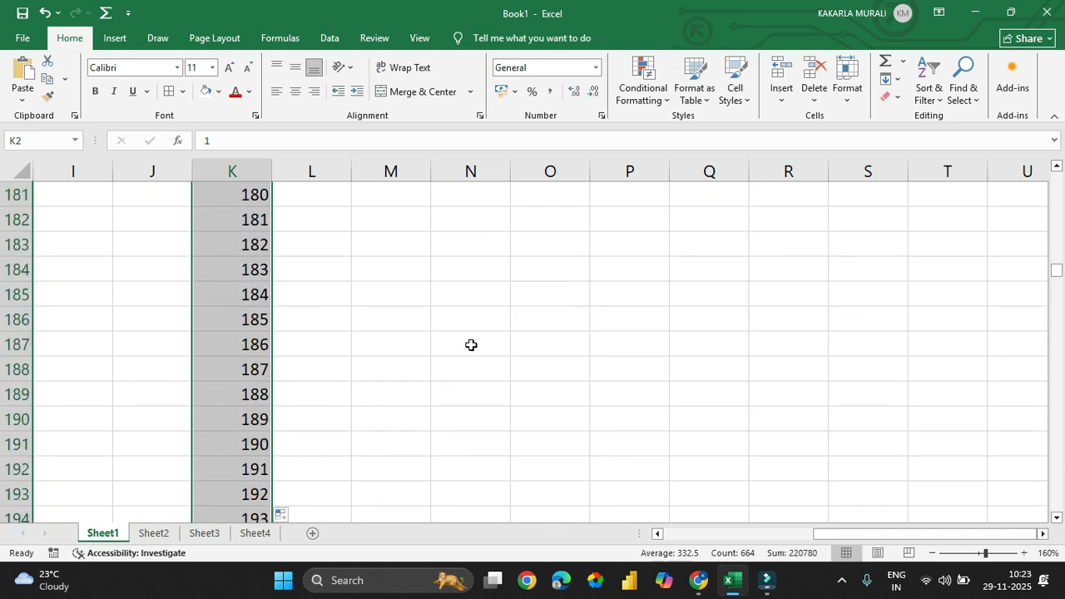
scroll(471, 345, up, 16)
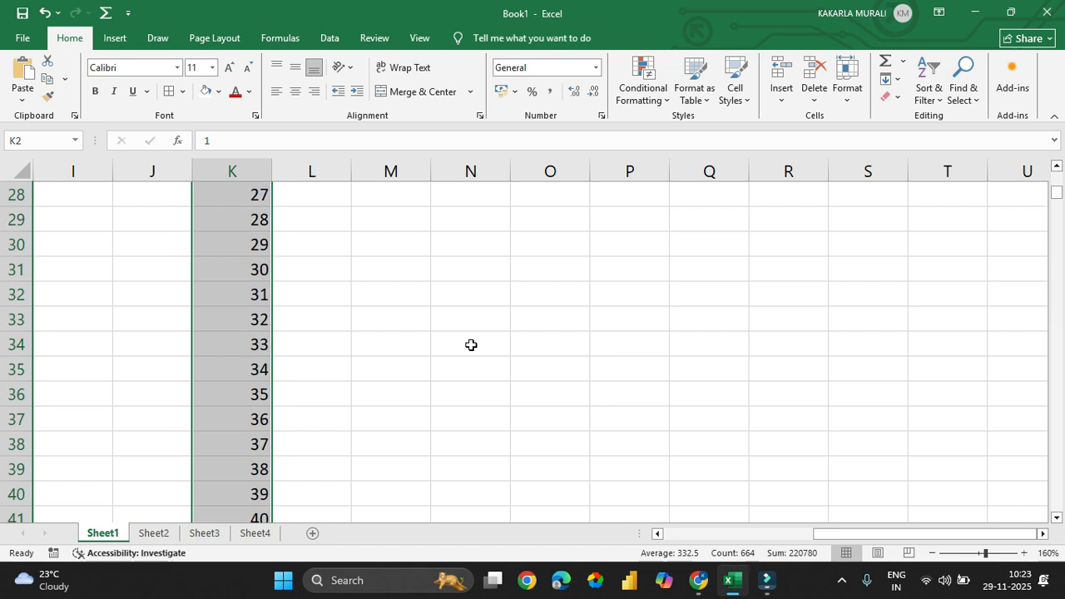
click(457, 328)
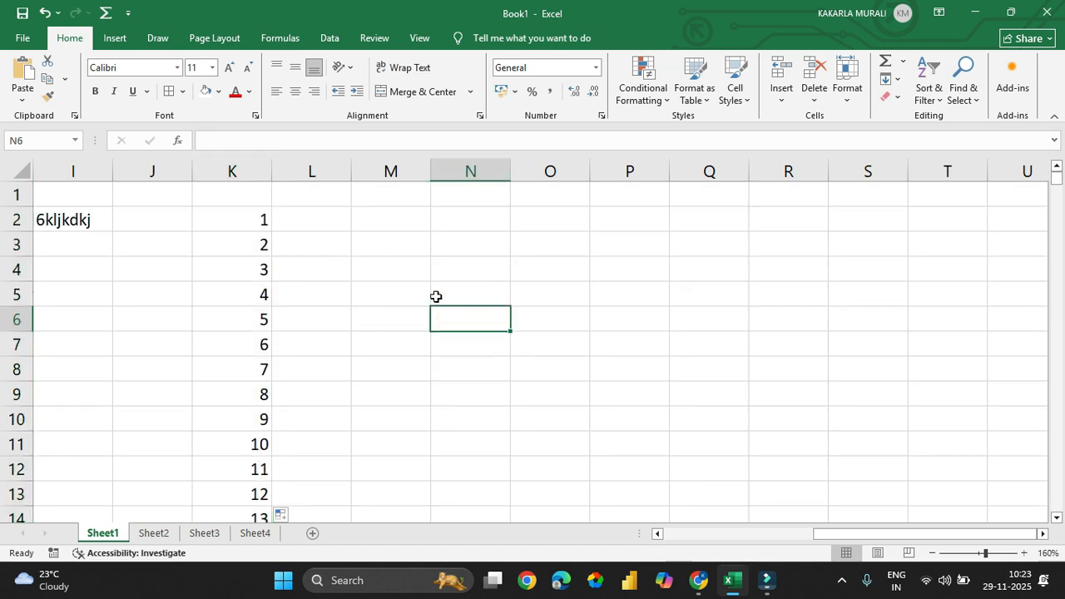
- Enter 1 in cell L2 and fill it down to L139 with the Fill Series option
click(325, 225)
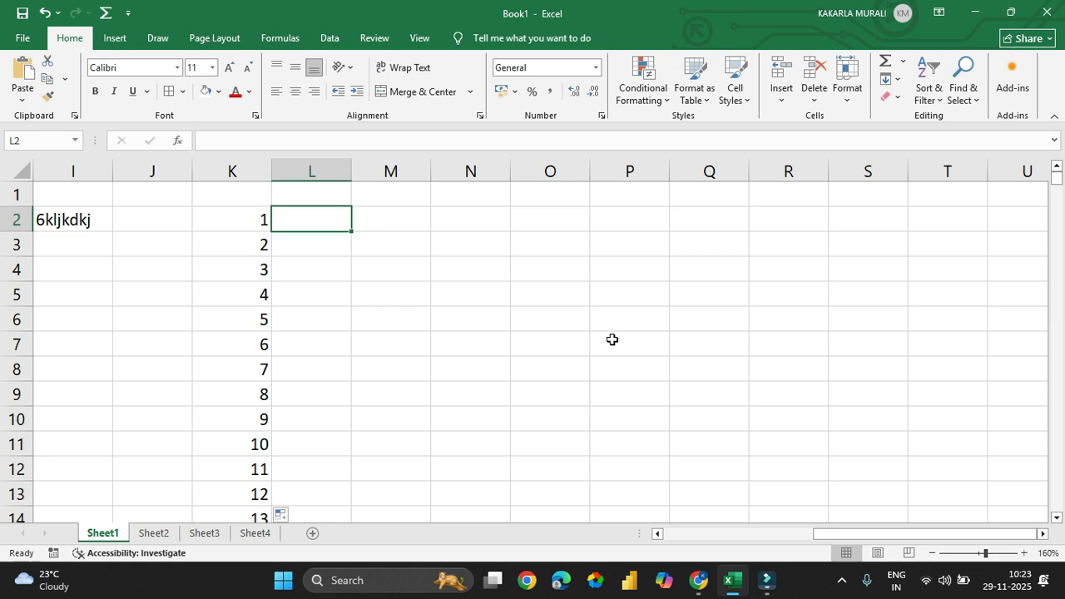
text(1)
key(Return)
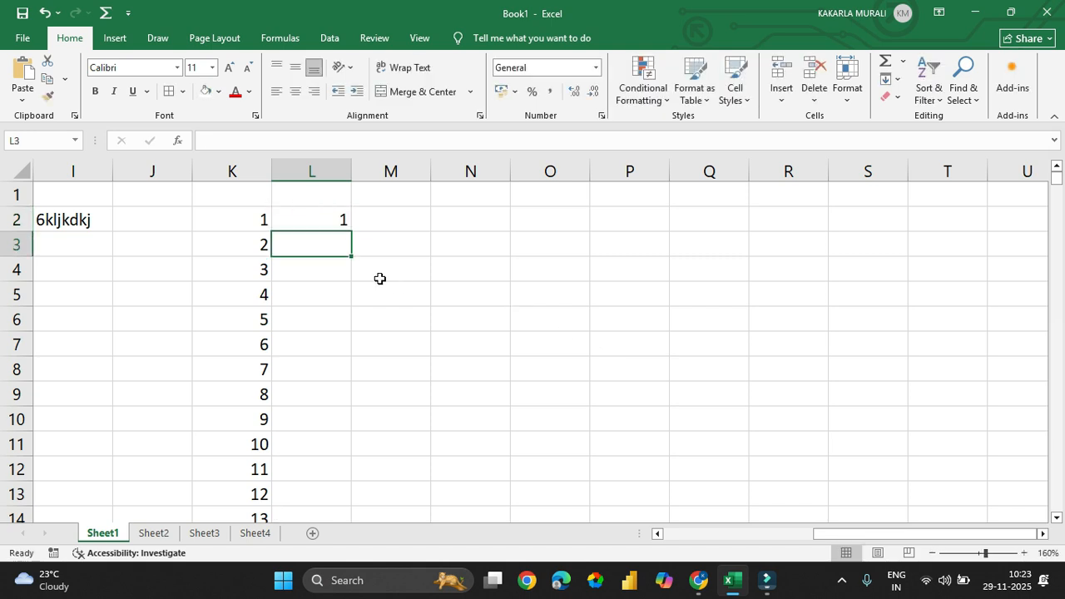
click(337, 223)
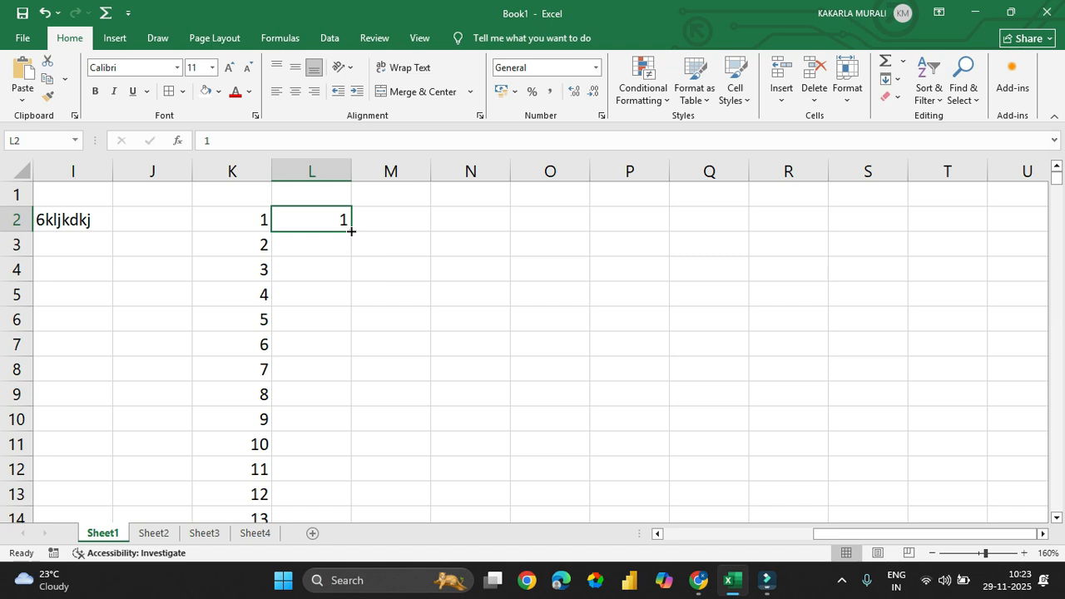
drag(351, 231, 418, 493)
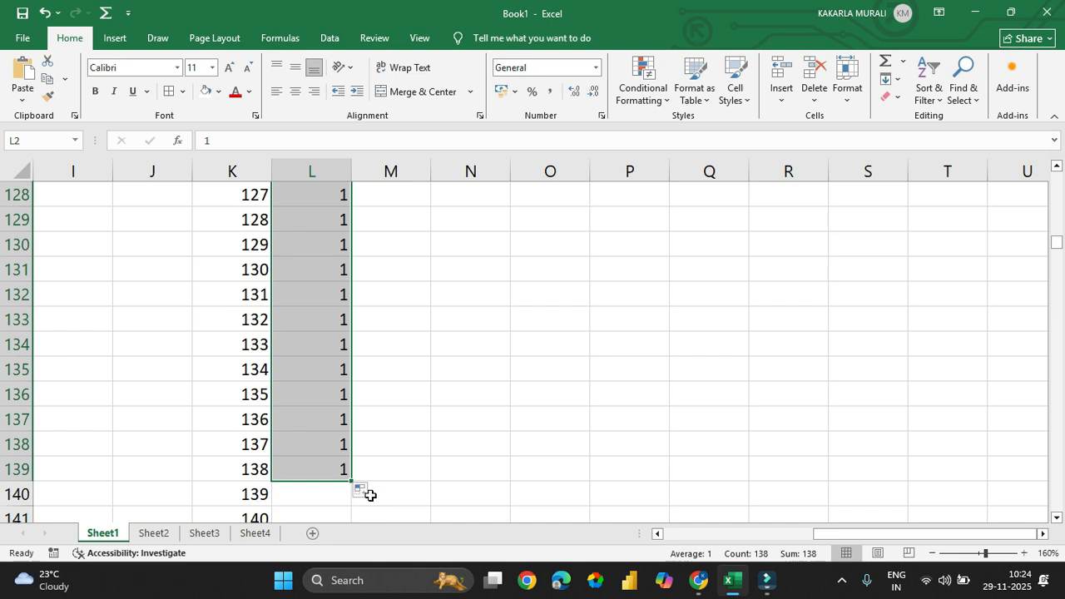
click(366, 491)
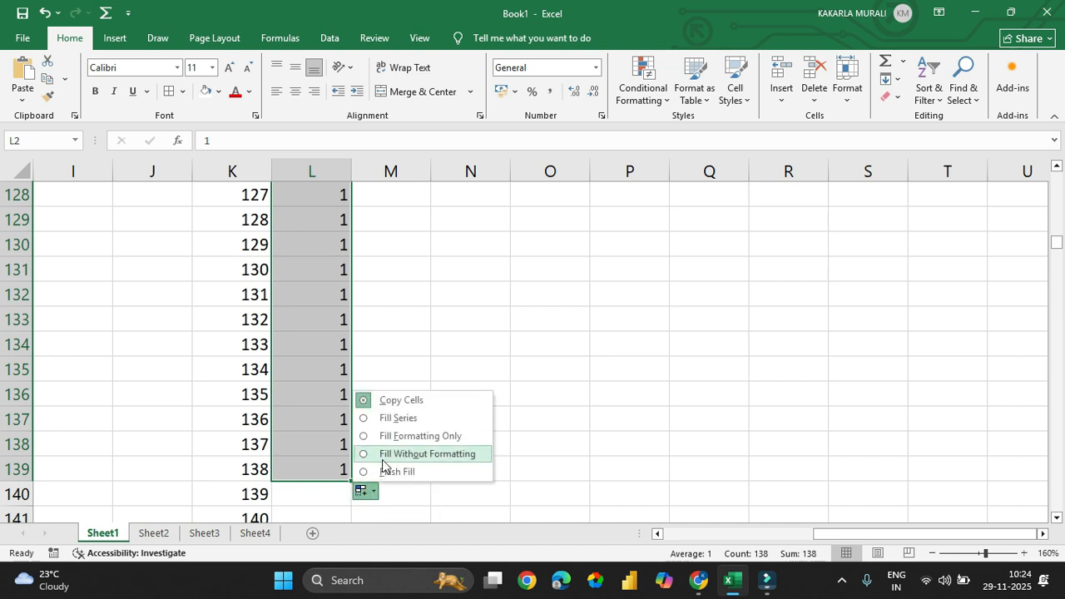
click(407, 419)
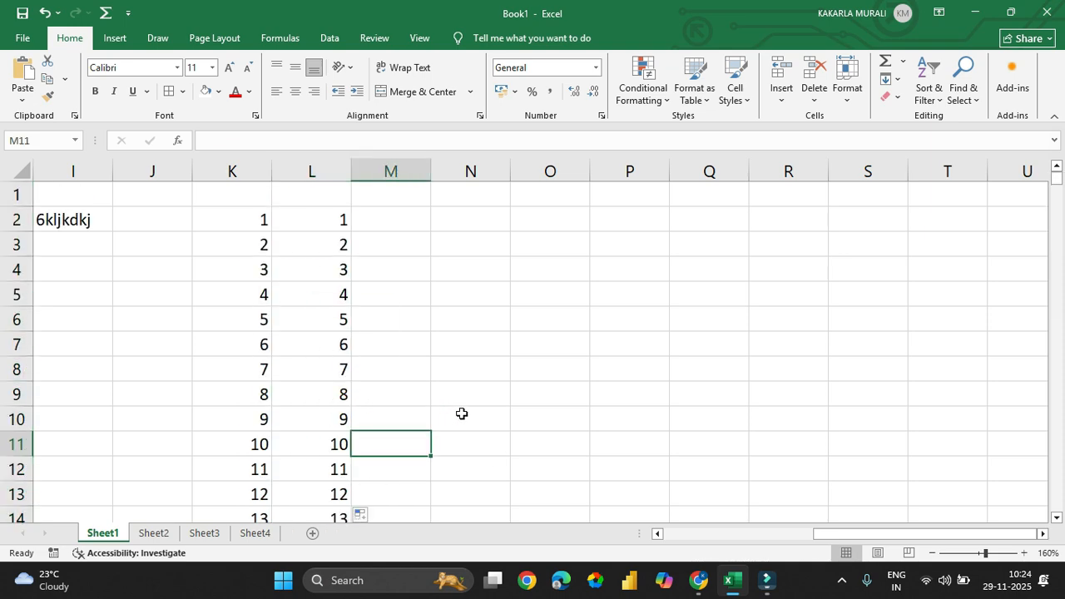
- Check the filled numbers in column L down to the end of the series and back up to row 1
scroll(462, 414, down, 20)
scroll(473, 430, down, 17)
scroll(473, 430, down, 9)
scroll(473, 430, up, 6)
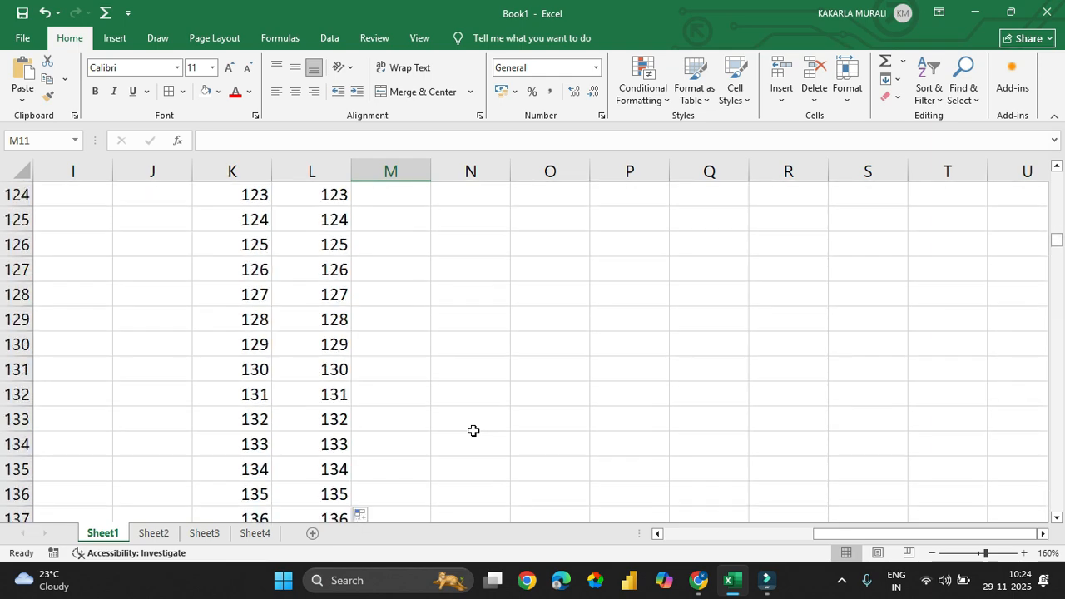
scroll(473, 431, up, 20)
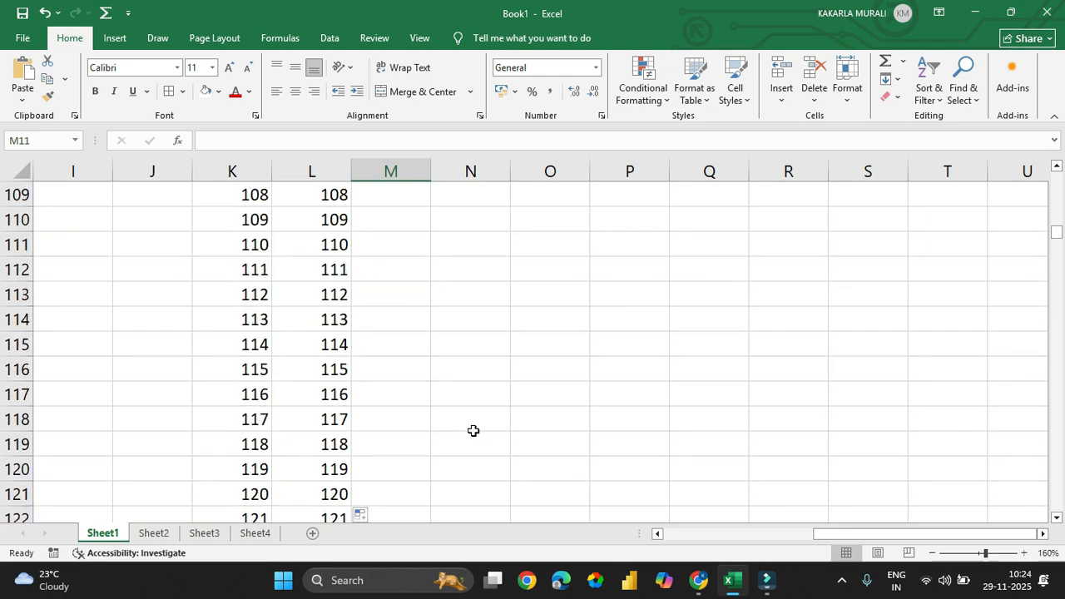
scroll(347, 278, up, 16)
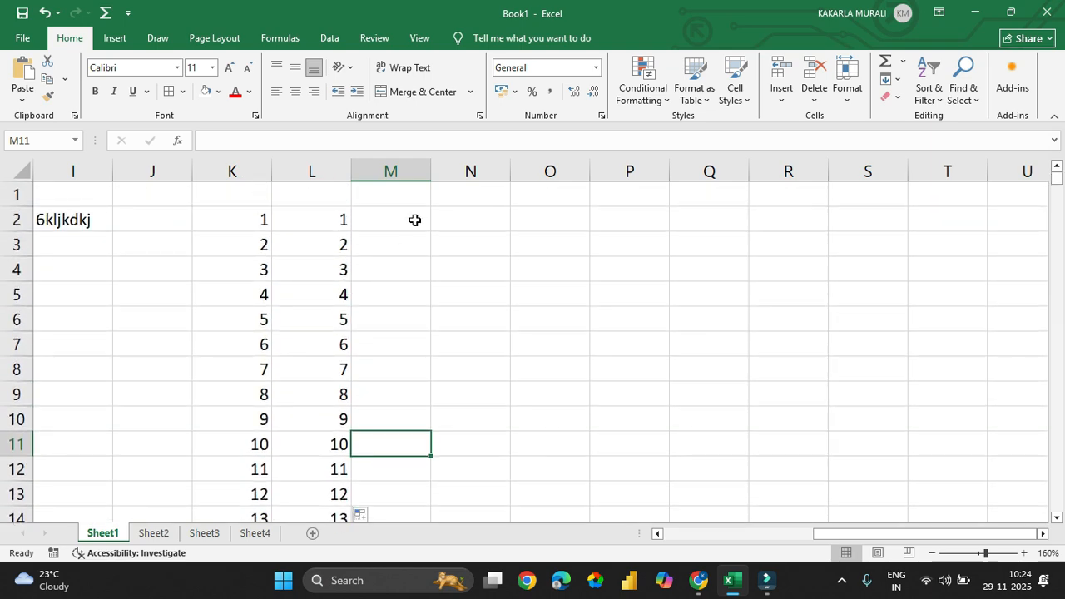
- Enter 1 in cell M2 and fill it down to M121 as a series increasing by 1
click(415, 220)
text(1)
key(Return)
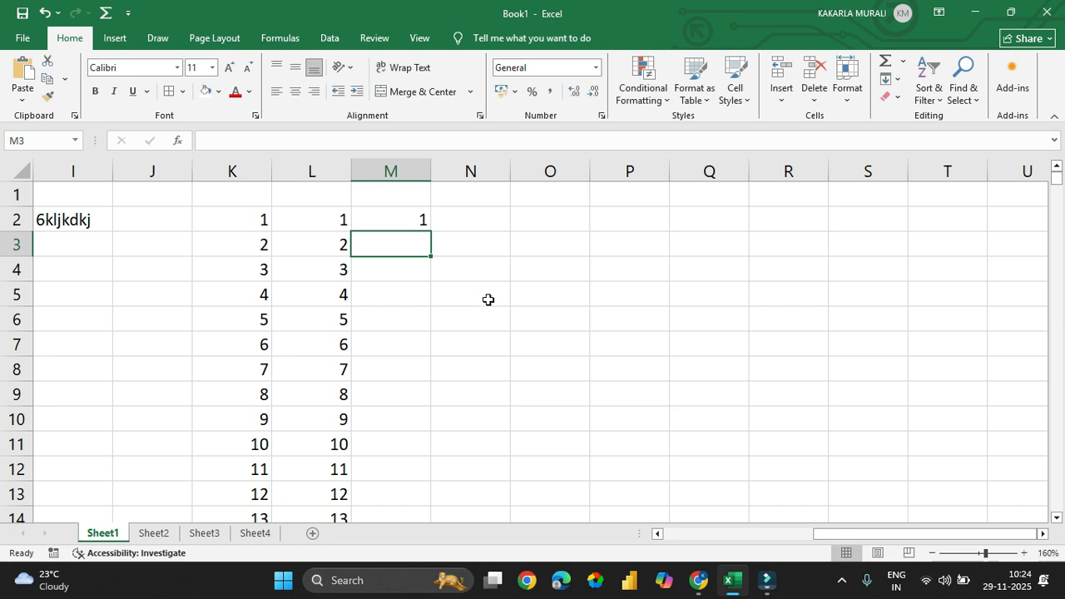
click(405, 221)
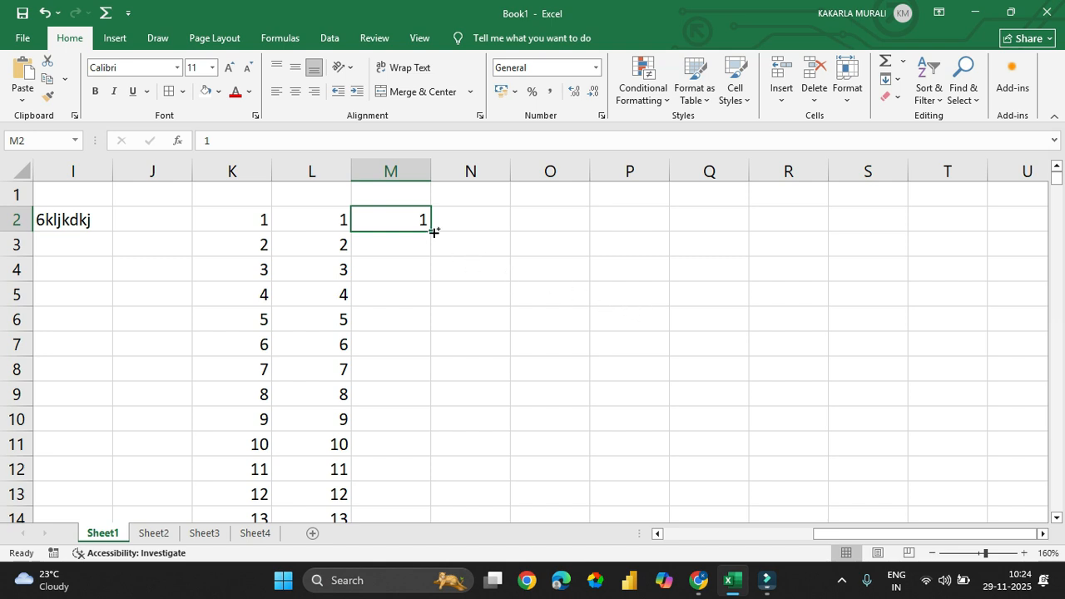
drag(433, 234, 470, 359)
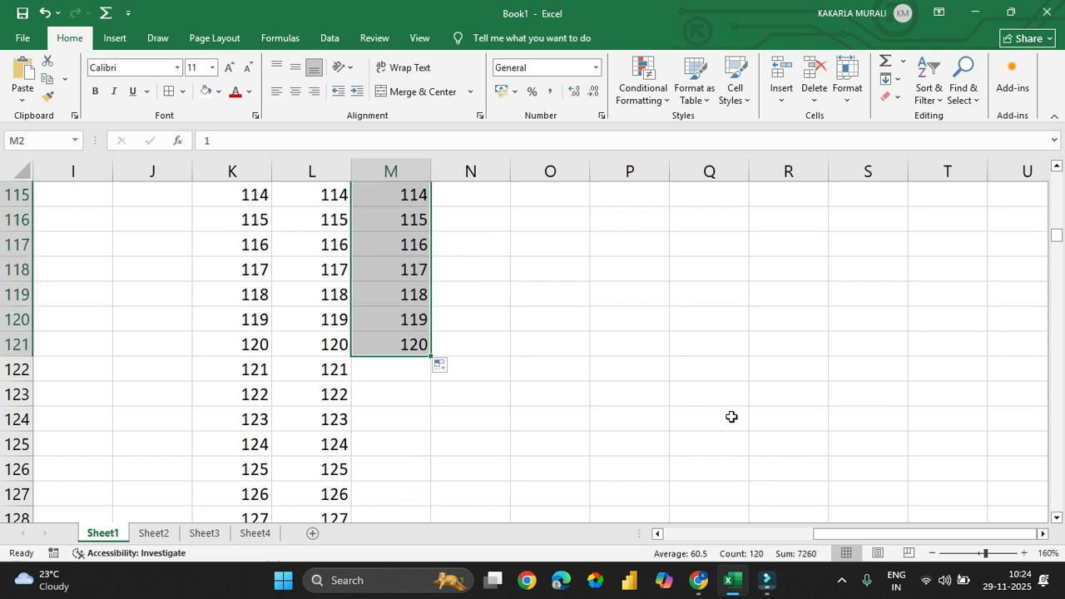
scroll(731, 416, up, 16)
scroll(703, 416, up, 20)
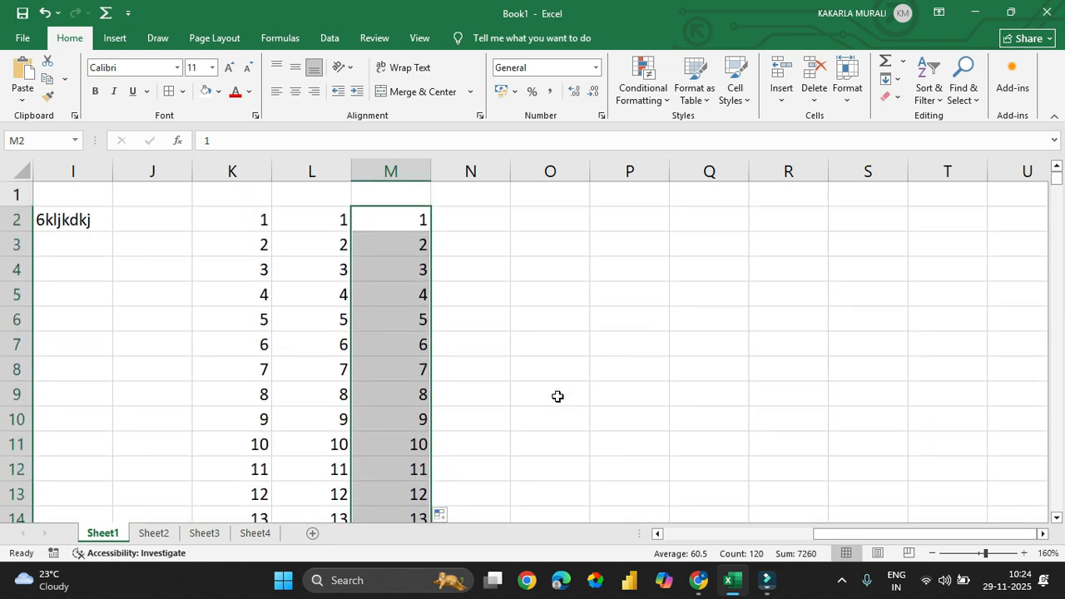
click(532, 299)
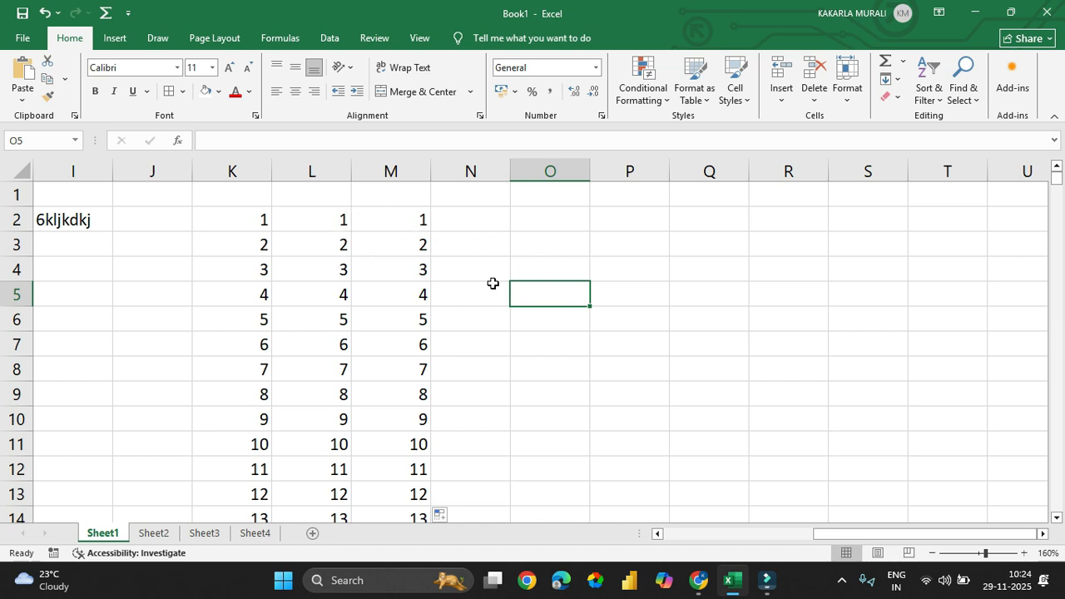
key(Up)
key(Up)
key(Up)
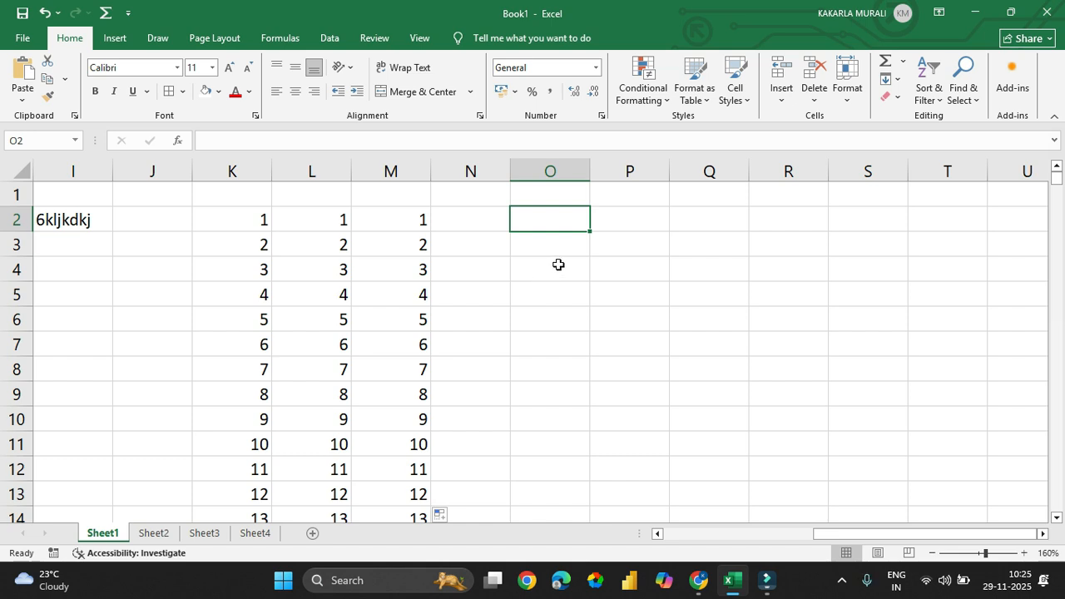
click(409, 223)
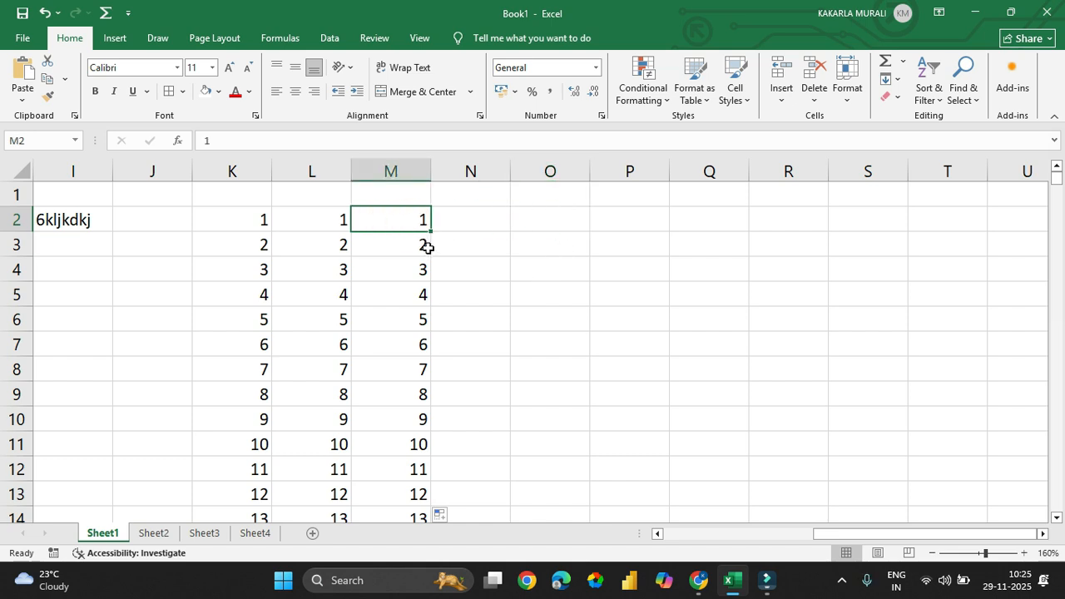
double_click(397, 246)
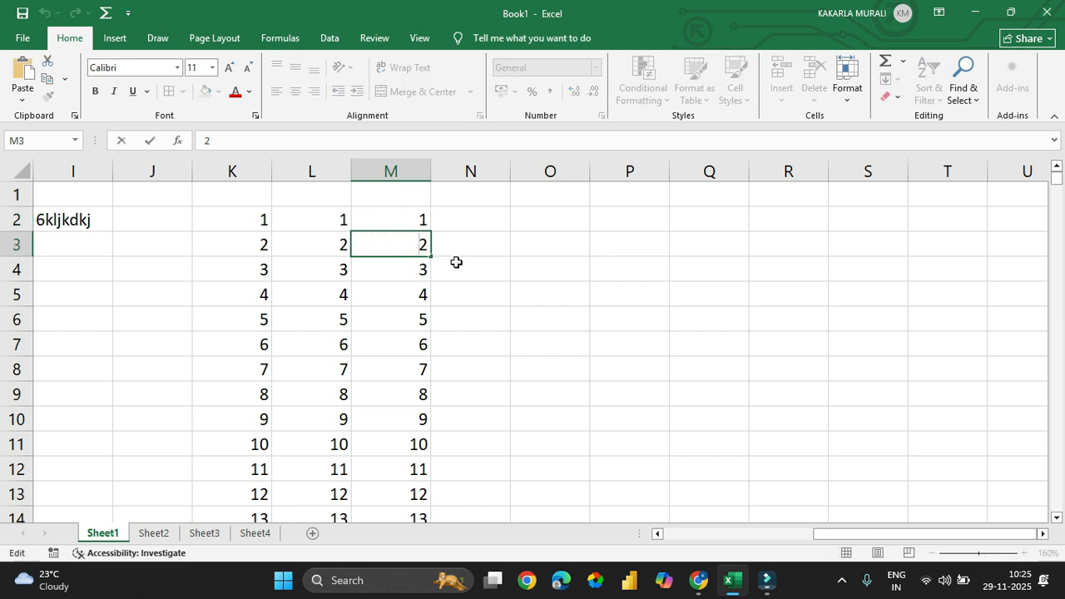
key(Escape)
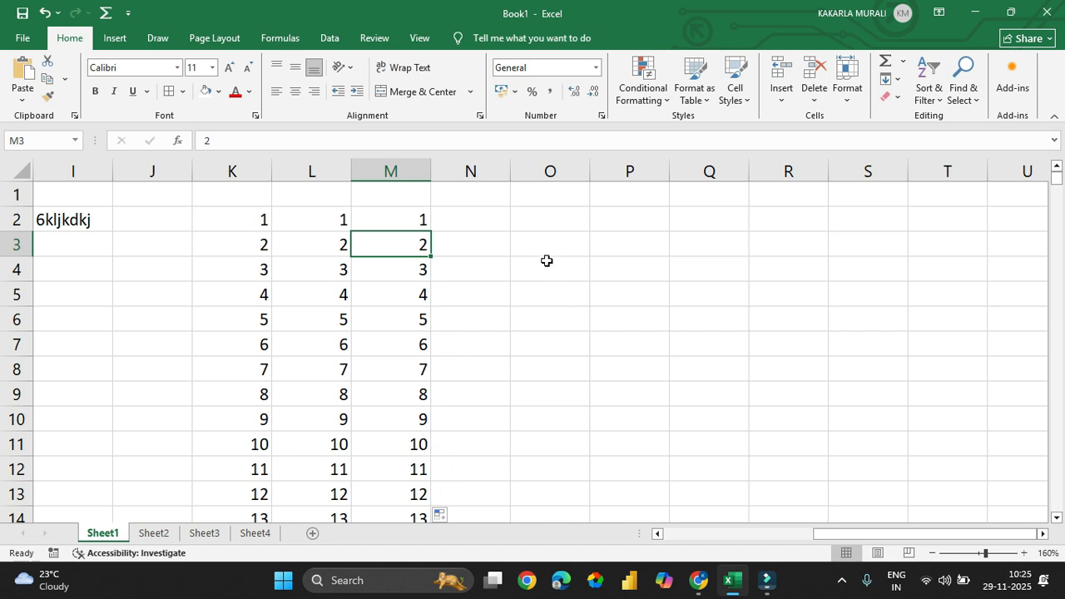
- Enter 2 in cell O2 and 4 in cell O3 as the start of an even-number series
click(529, 216)
text(2)
key(Return)
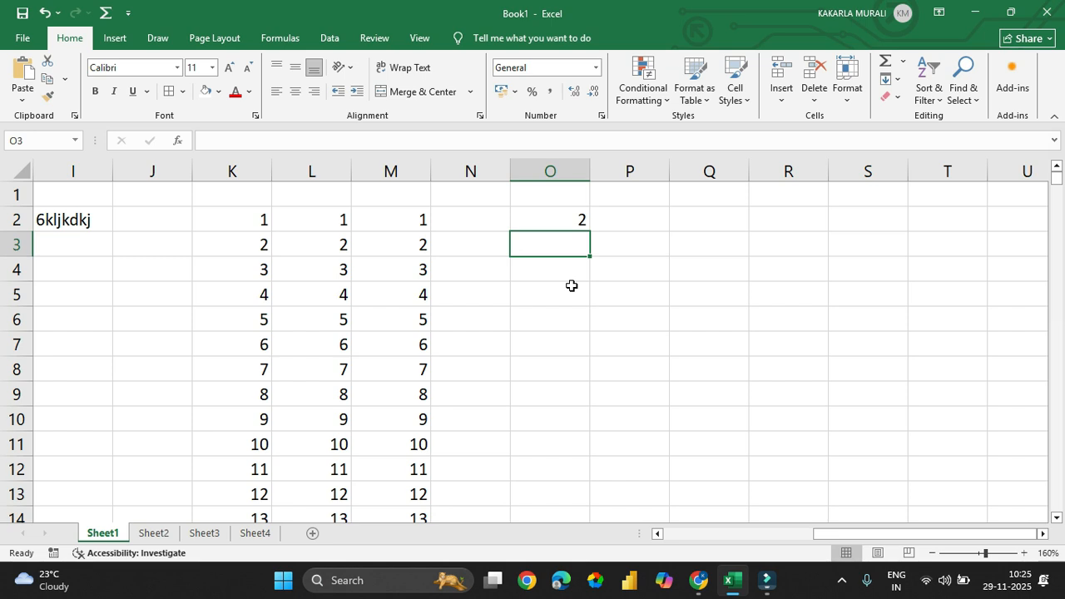
text(4)
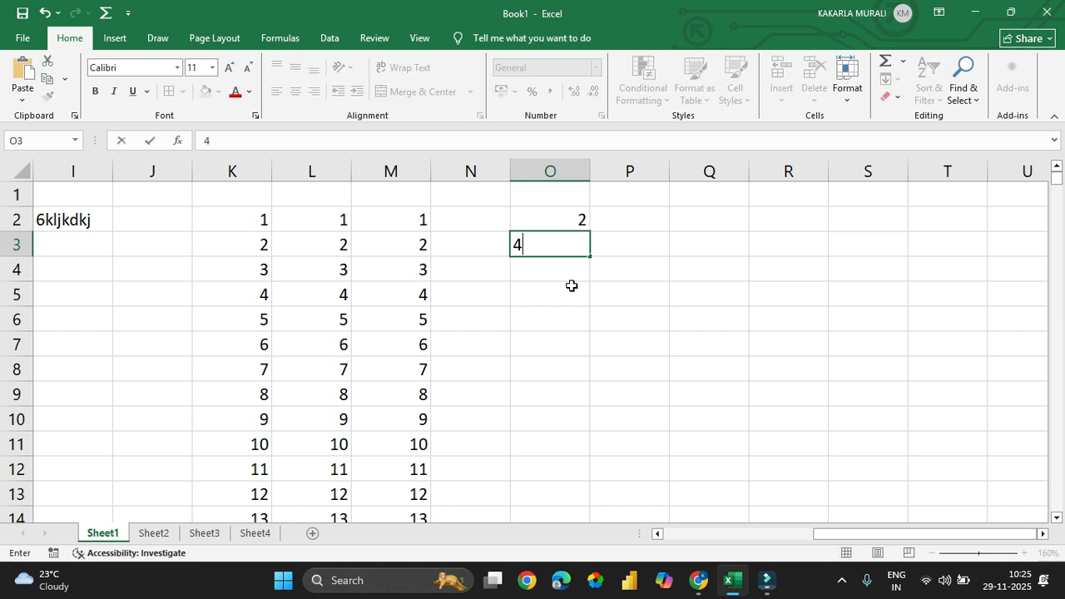
key(Return)
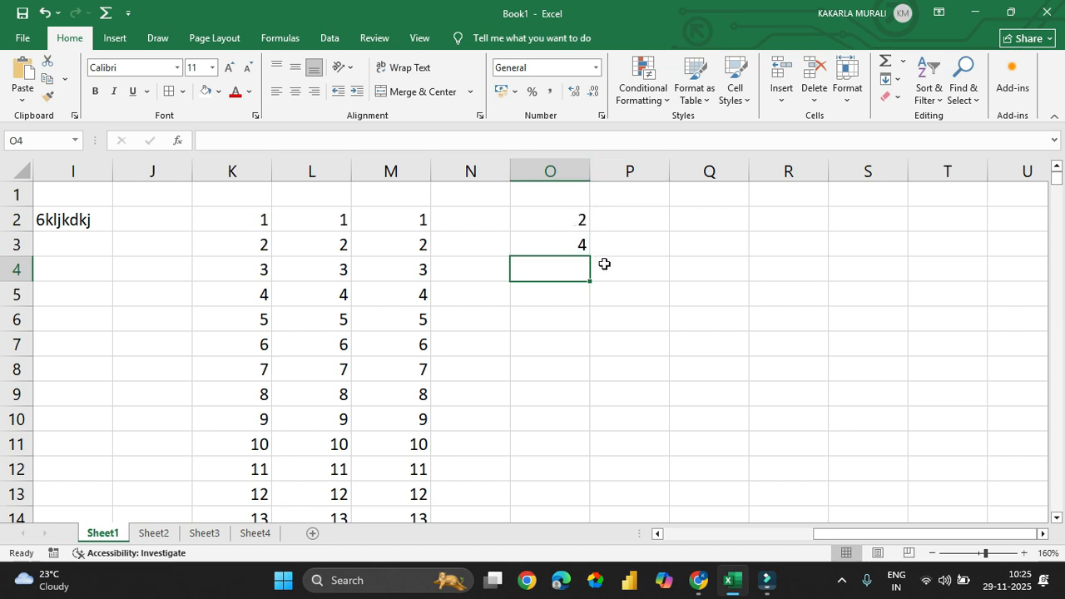
- Extend the even-number series from O2:O3 down column O to row 40
drag(554, 217, 606, 474)
click(554, 243)
scroll(683, 400, up, 9)
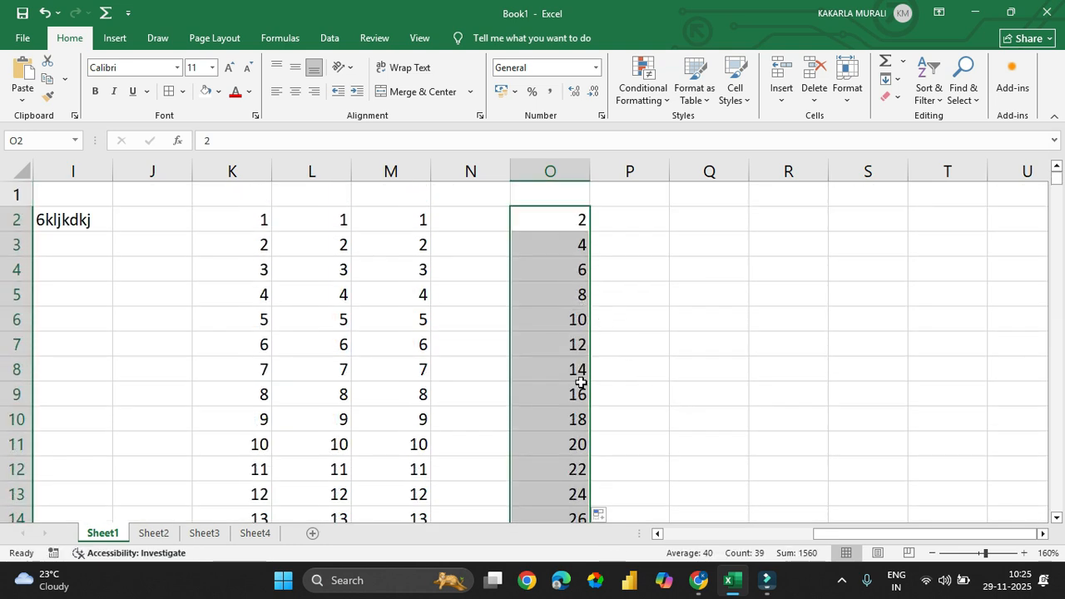
click(686, 245)
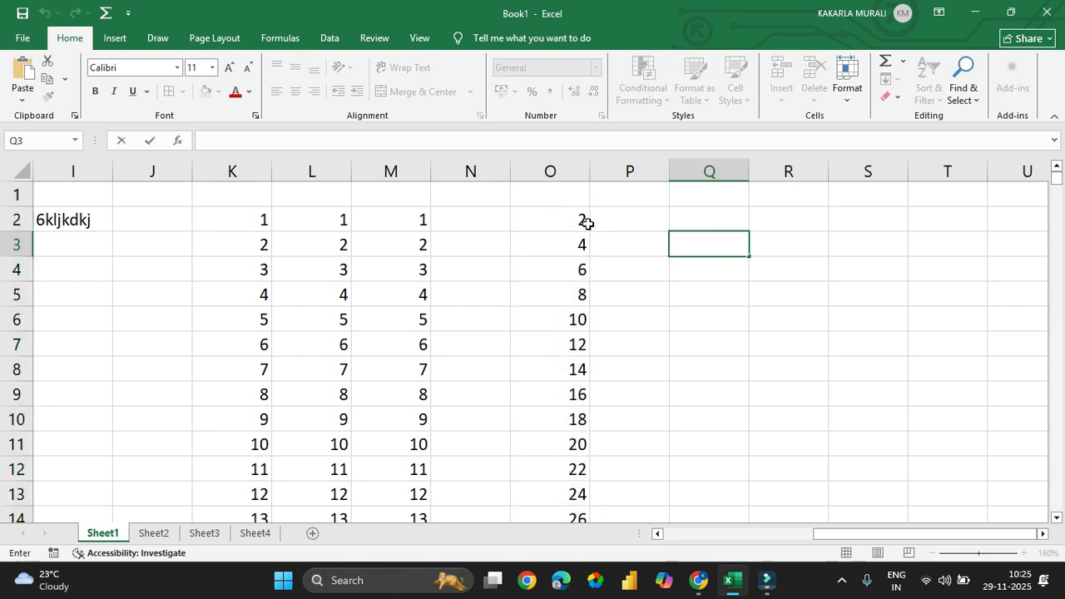
click(710, 320)
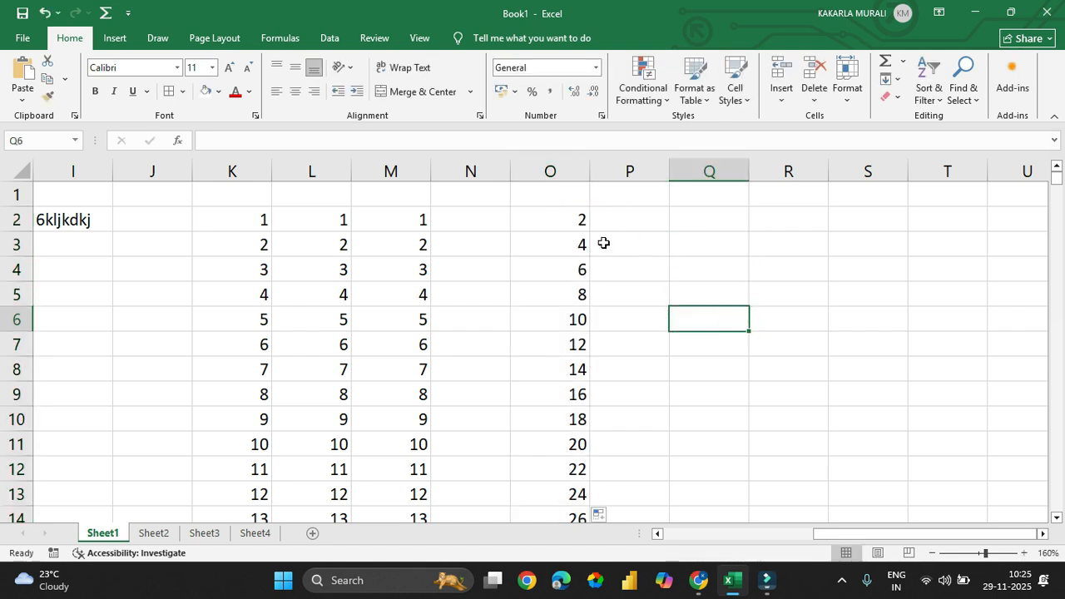
- Enter 1 in cell P2 and 3 in cell P3 as the start of an odd-number series
click(640, 218)
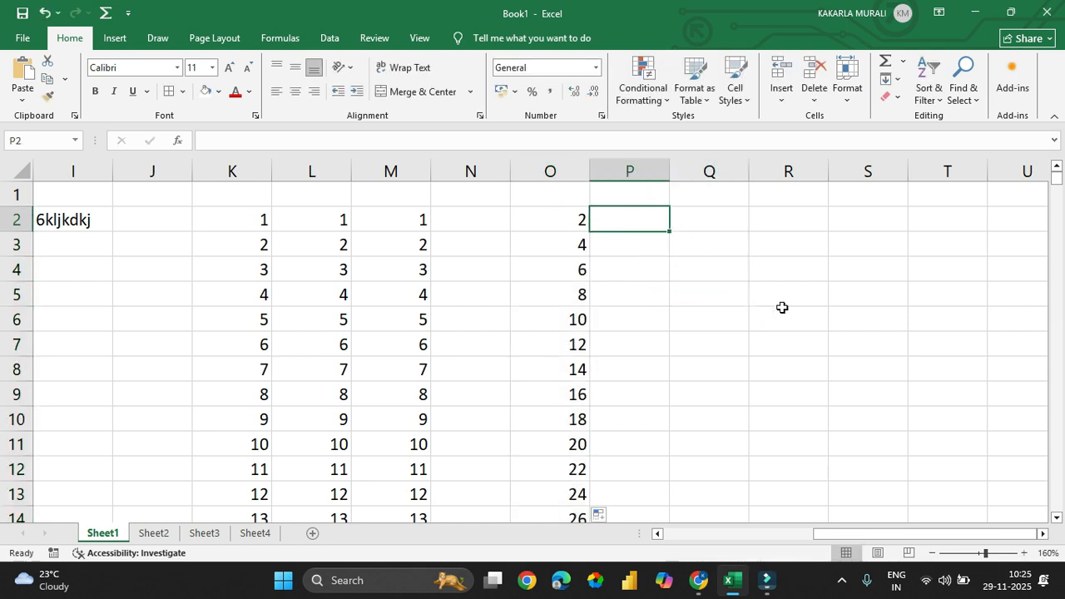
text(1)
key(Return)
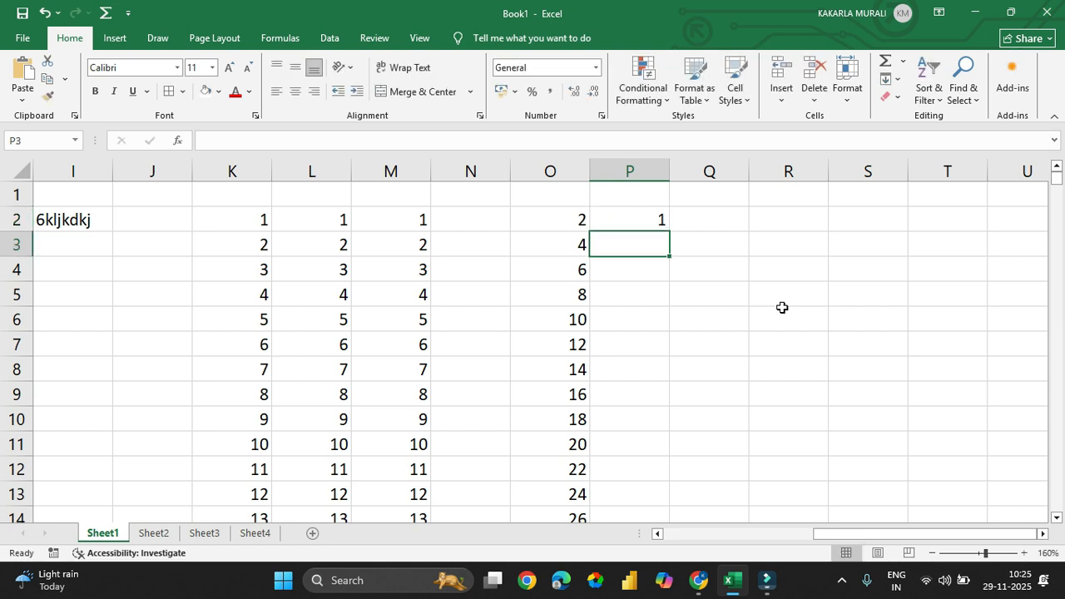
text(3)
key(Return)
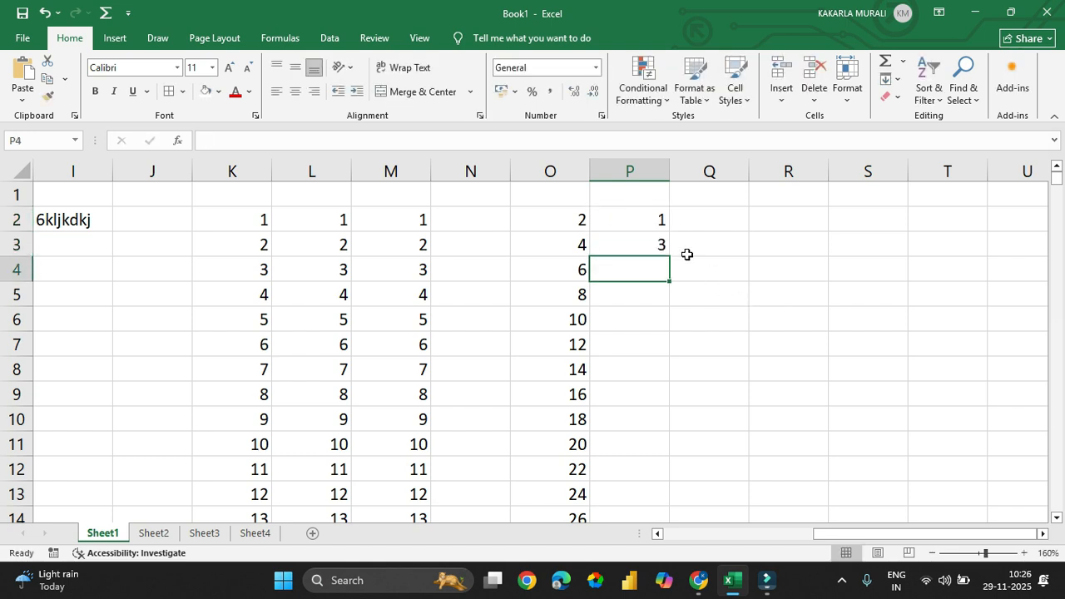
- Extend the odd-number series from P2:P3 down column P to row 38
drag(664, 220, 697, 582)
scroll(834, 313, up, 9)
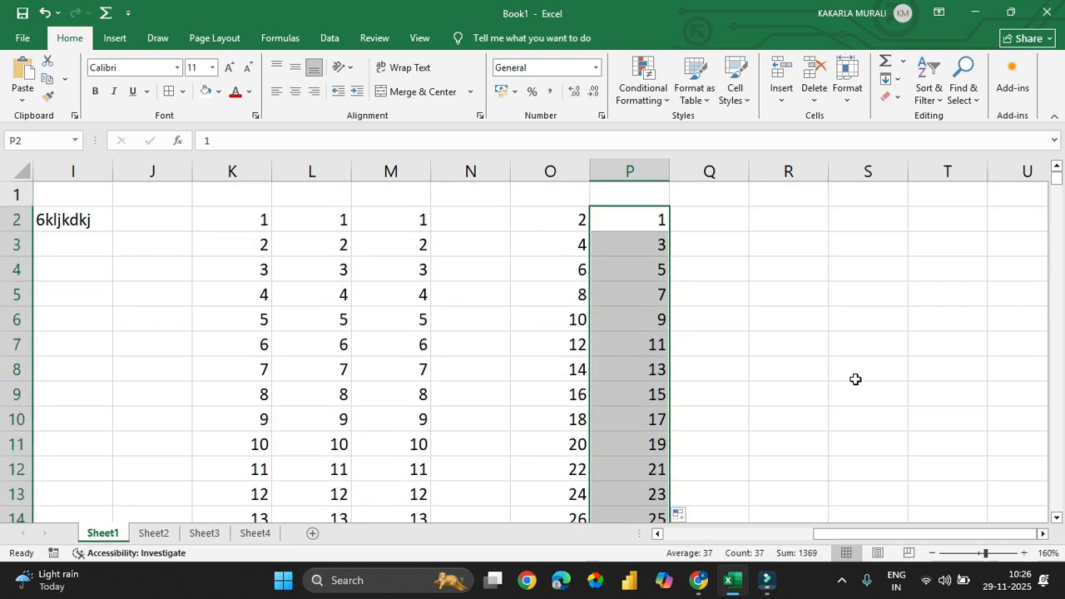
click(832, 350)
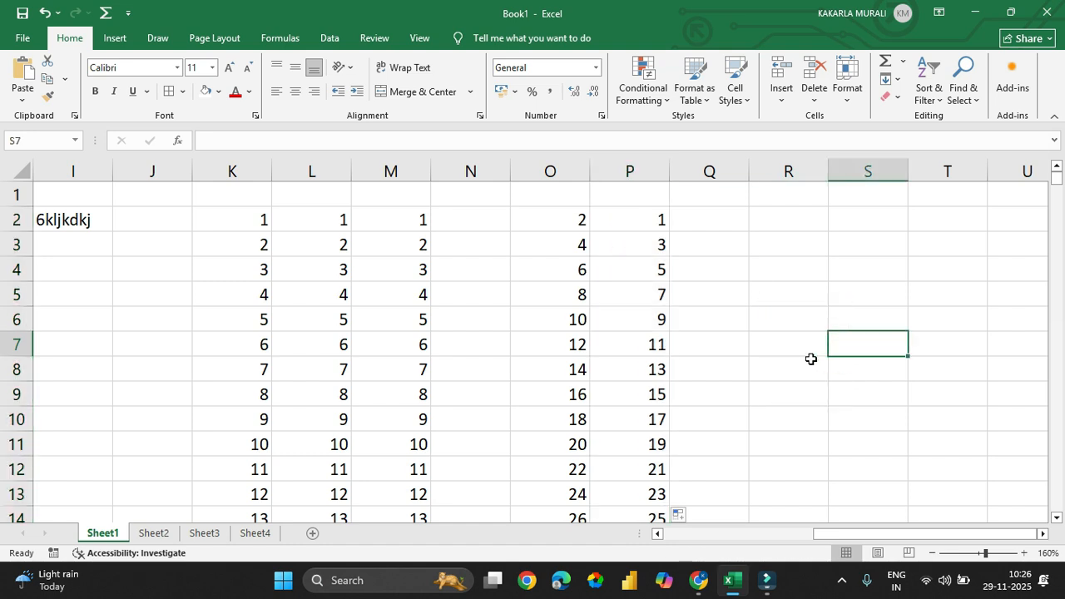
- Enter Monday in cell R2 as the start of a weekday series
click(1038, 537)
click(1038, 537)
click(1038, 537)
click(1038, 537)
double_click(452, 219)
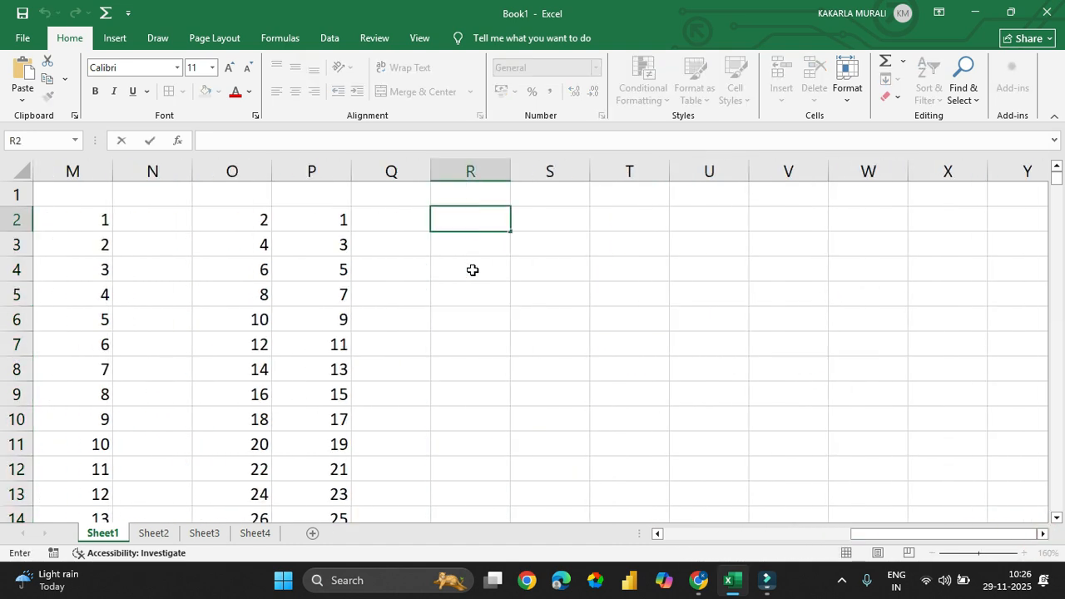
key(Escape)
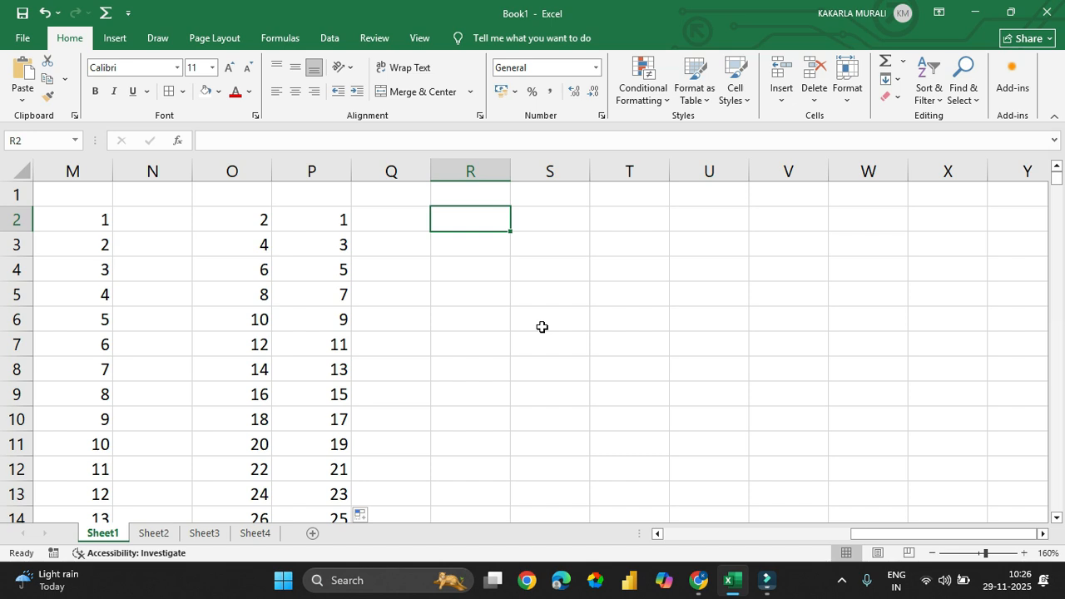
text(Monday)
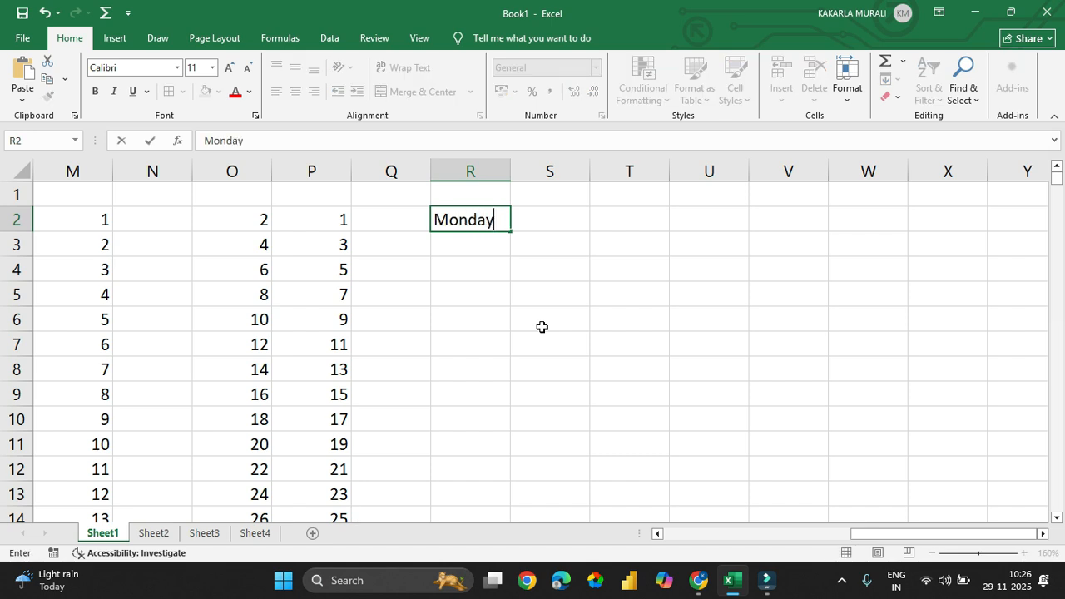
key(Return)
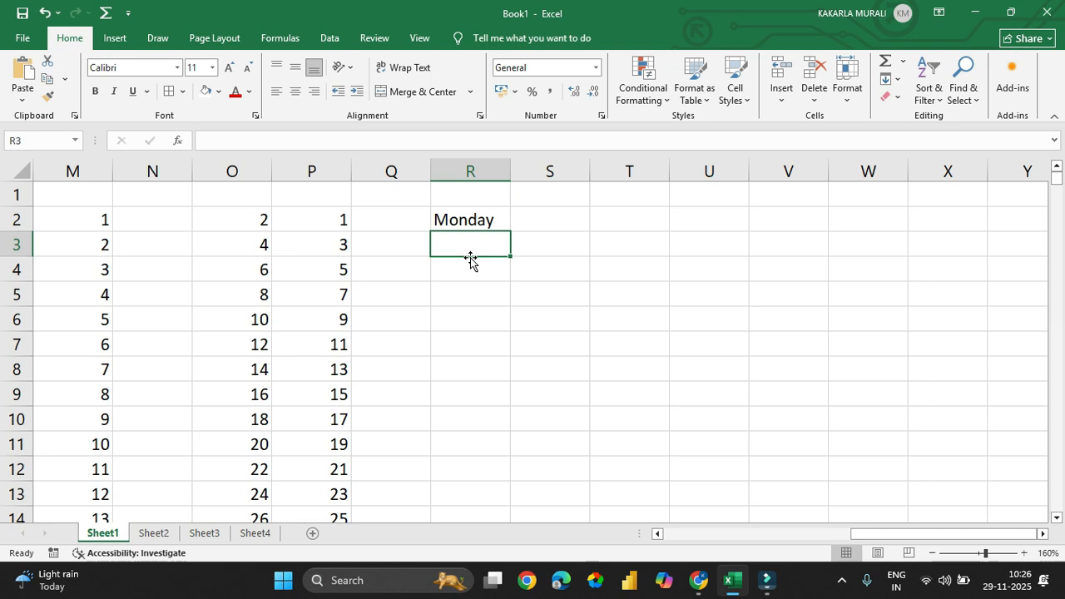
- Fill the full weekday names from R2 down to R60 and fit column R's width to its contents
click(480, 220)
drag(512, 234, 513, 474)
scroll(613, 334, up, 15)
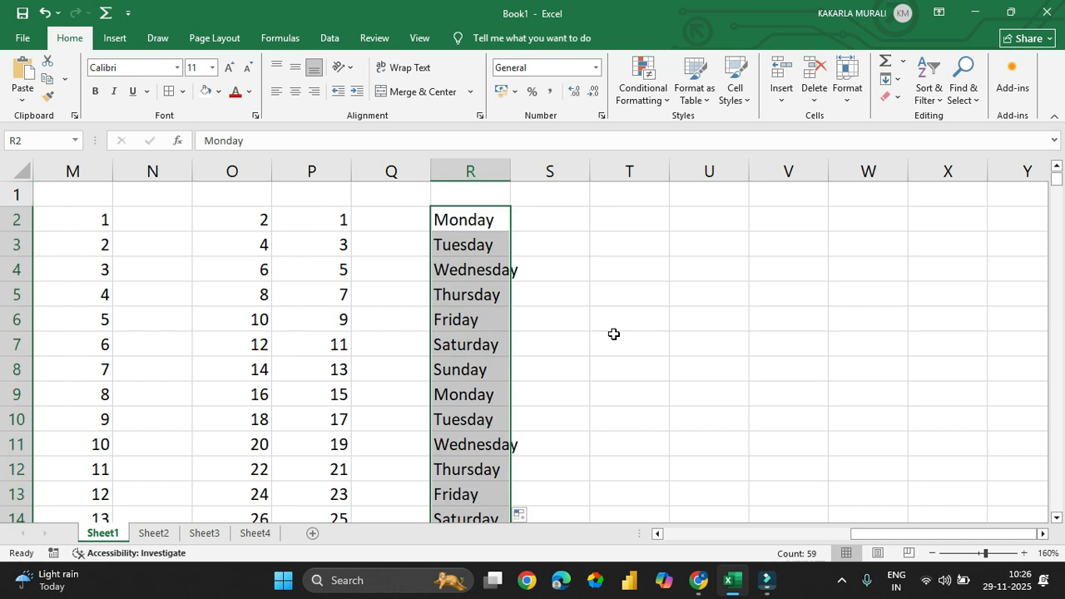
click(544, 288)
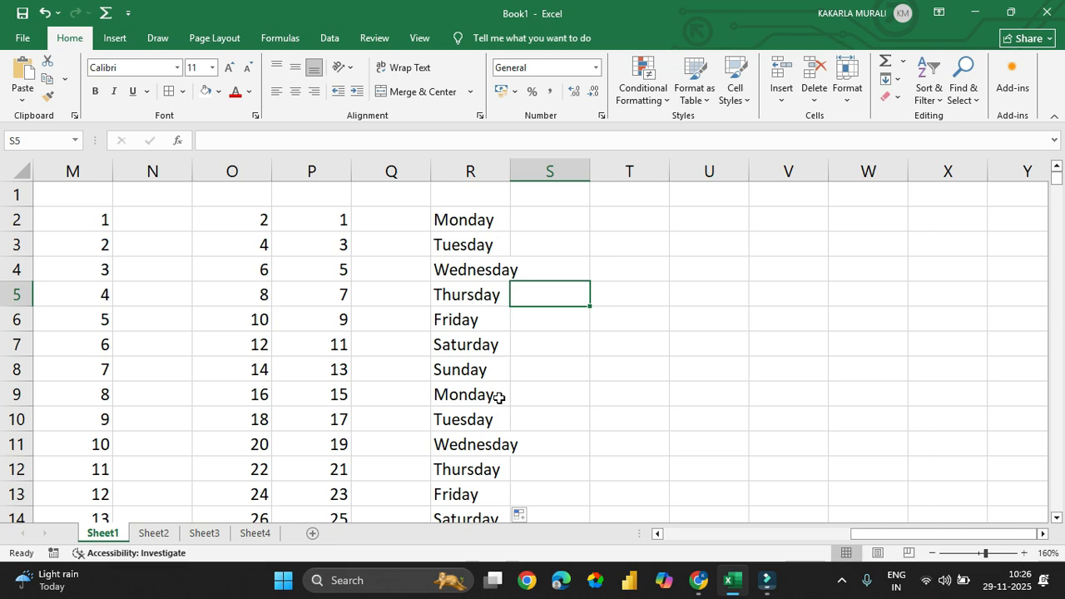
scroll(506, 486, down, 4)
scroll(506, 487, down, 4)
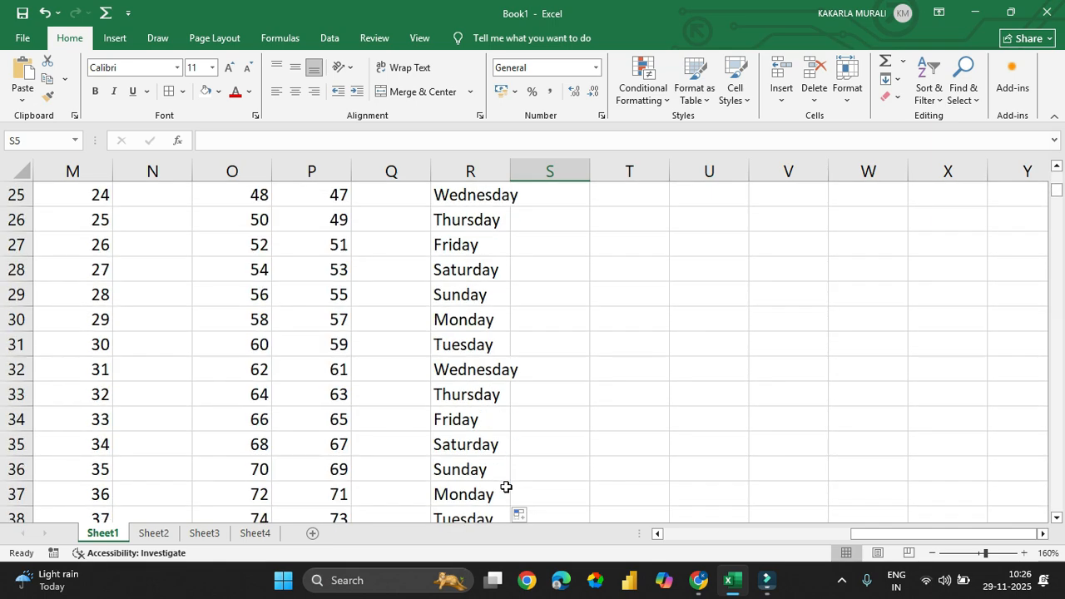
scroll(633, 344, up, 8)
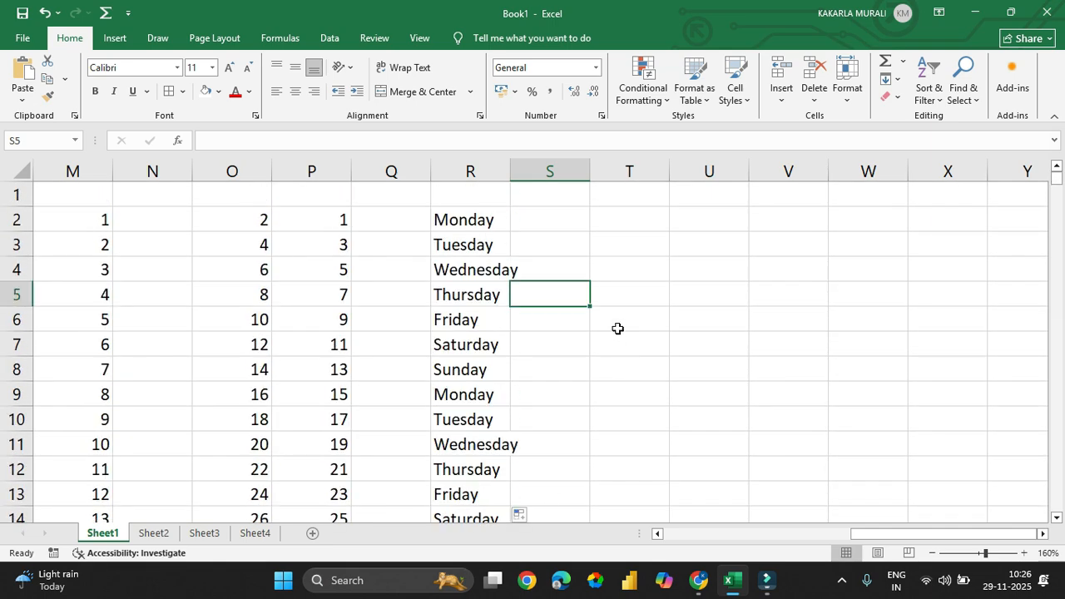
double_click(510, 171)
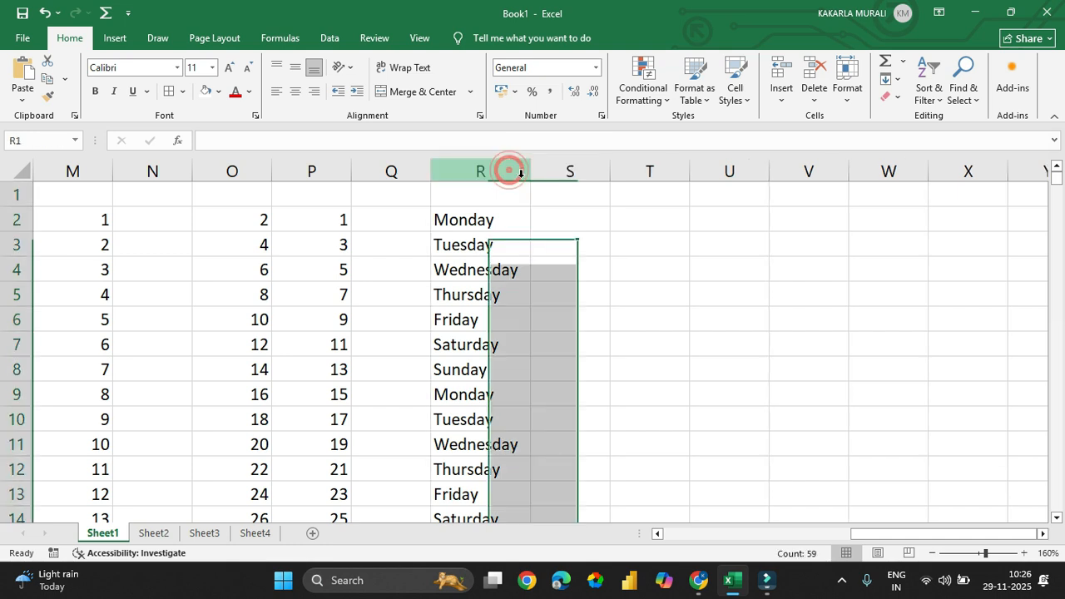
- Enter Mon in cell S2 as the start of an abbreviated weekday series
double_click(574, 227)
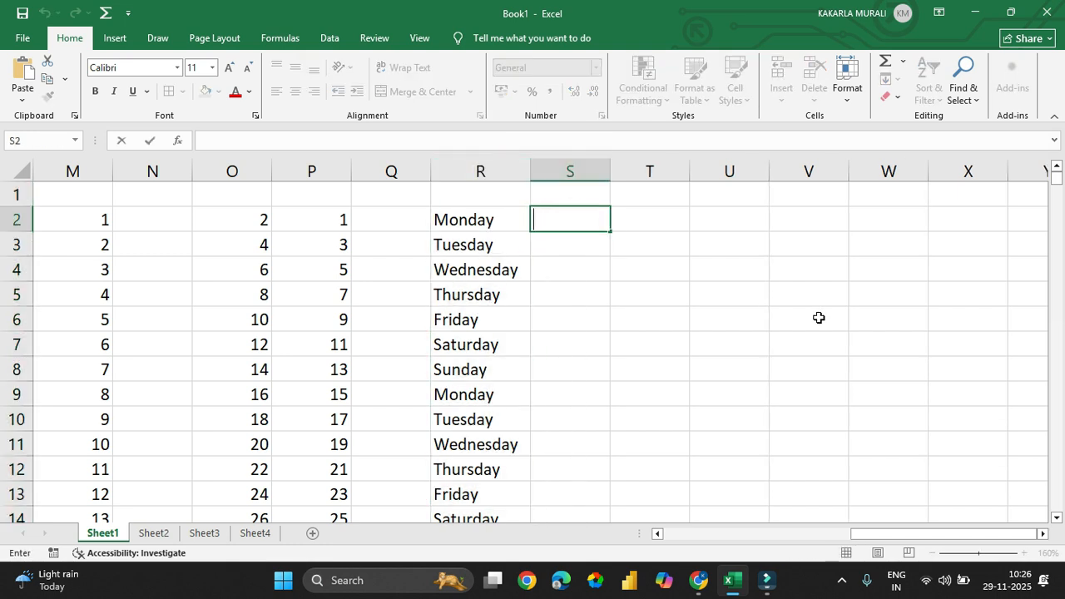
text(mon)
key(BackSpace)
text(Mon)
key(Return)
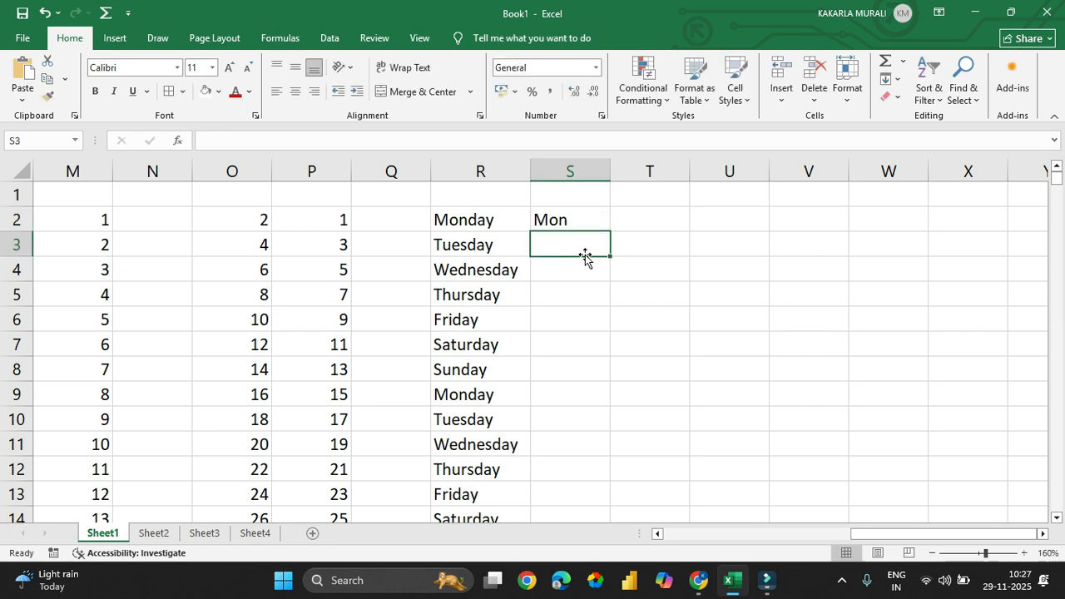
- Fill the abbreviated weekdays from S2 down to row 60, matching the length of column R
click(569, 219)
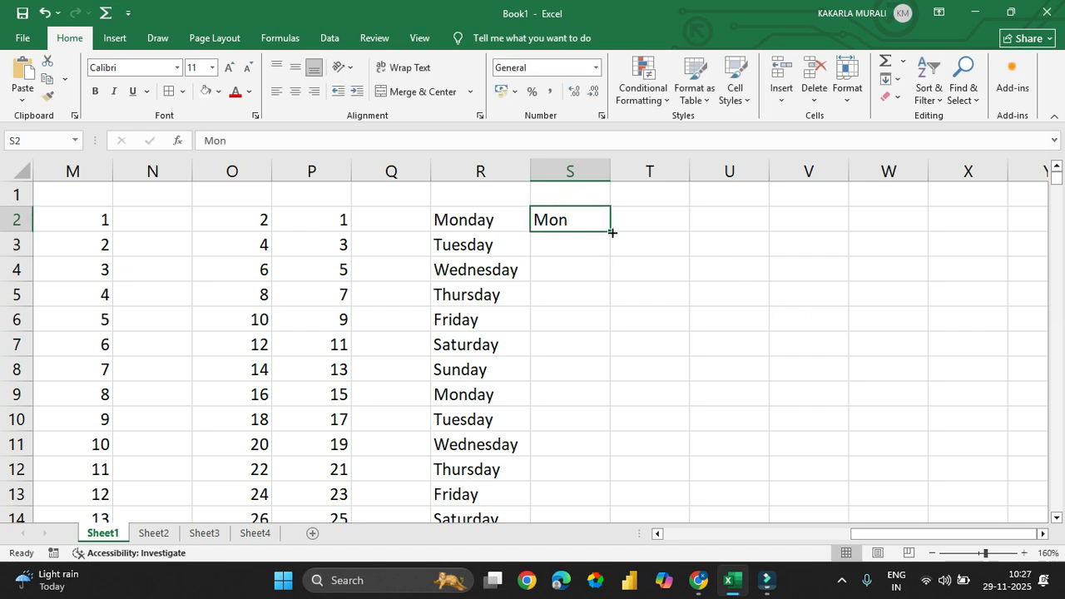
double_click(612, 233)
scroll(581, 423, down, 5)
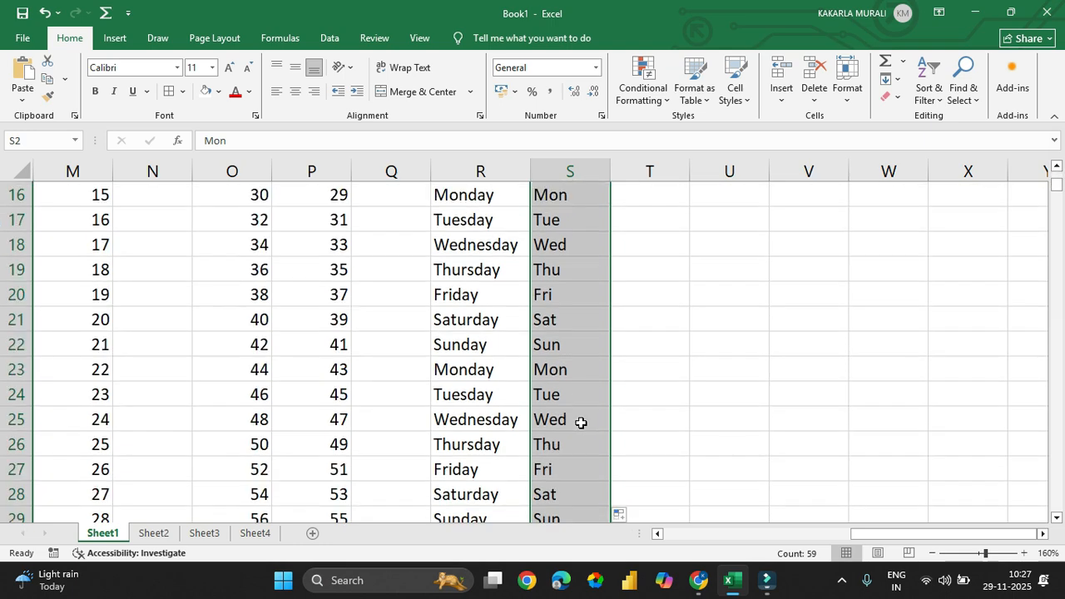
scroll(581, 422, down, 4)
scroll(545, 447, down, 11)
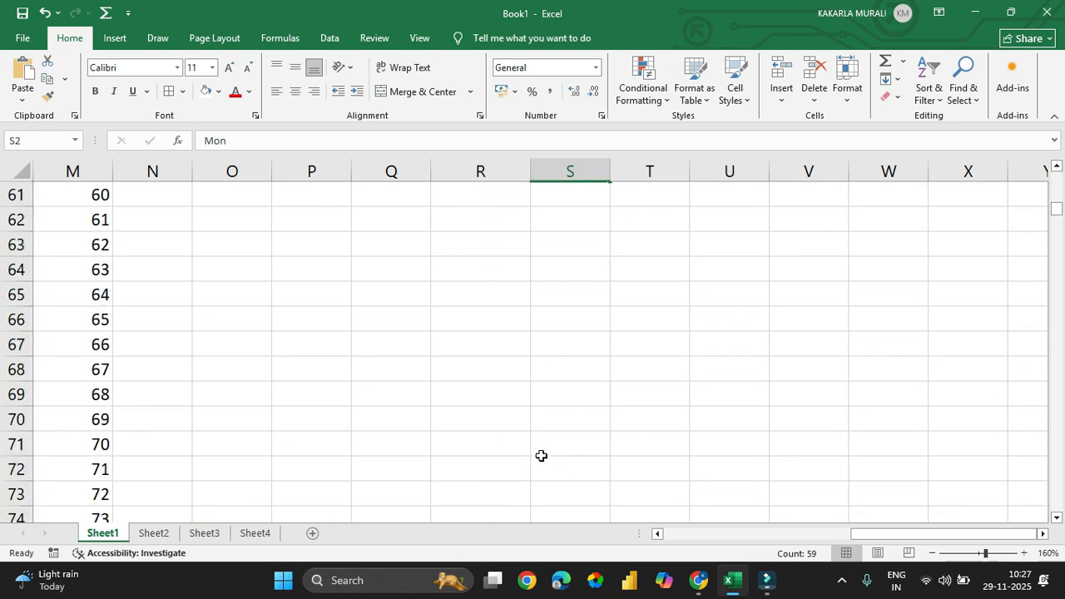
scroll(561, 424, up, 4)
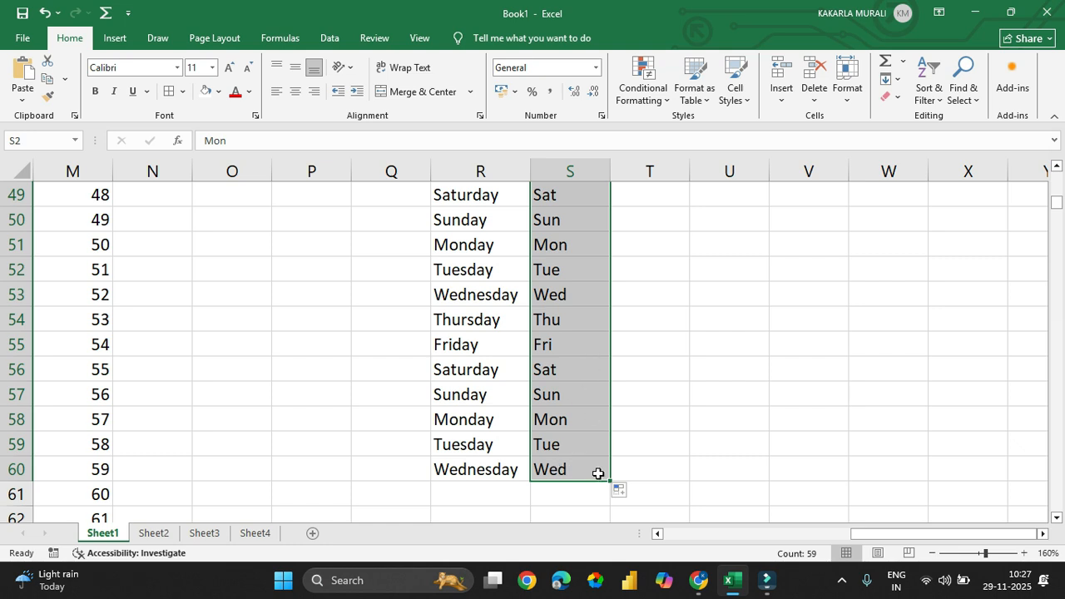
scroll(633, 330, up, 16)
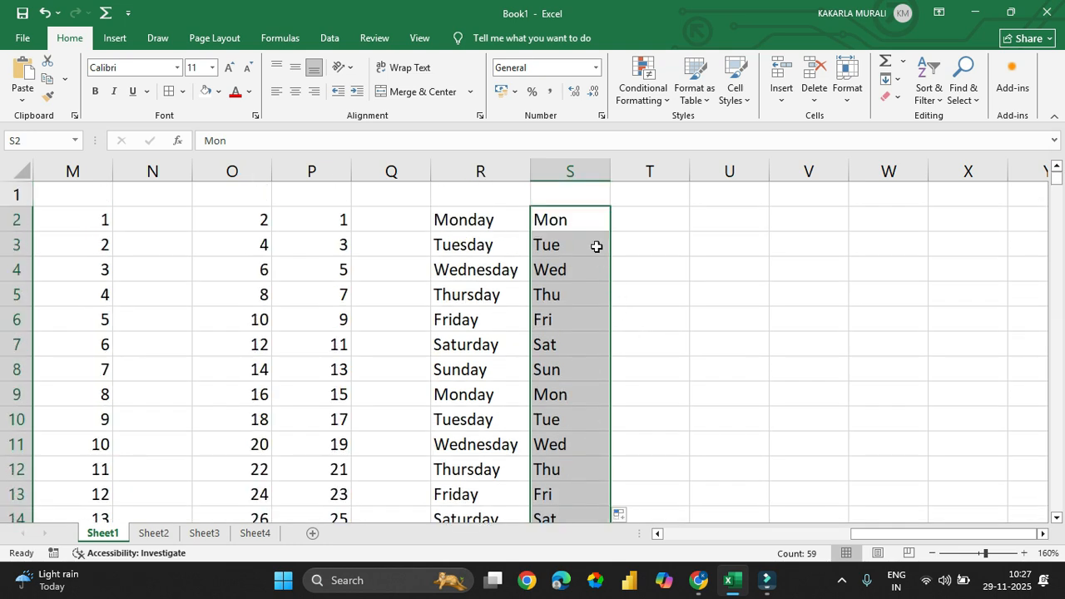
- Fill the abbreviated weekdays again from S2 down to S13 only
click(571, 213)
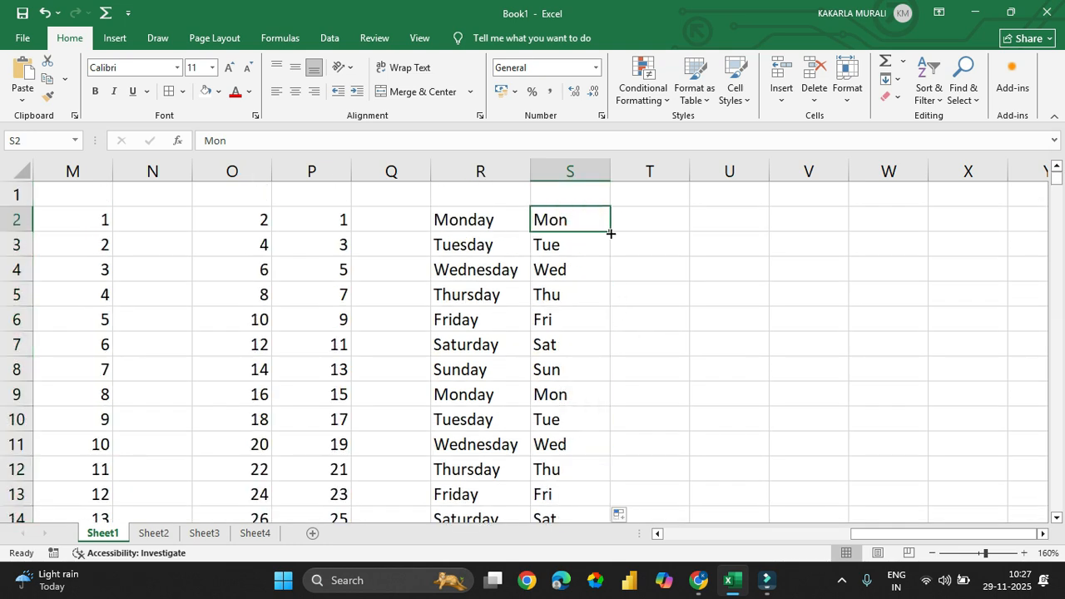
drag(611, 234, 630, 505)
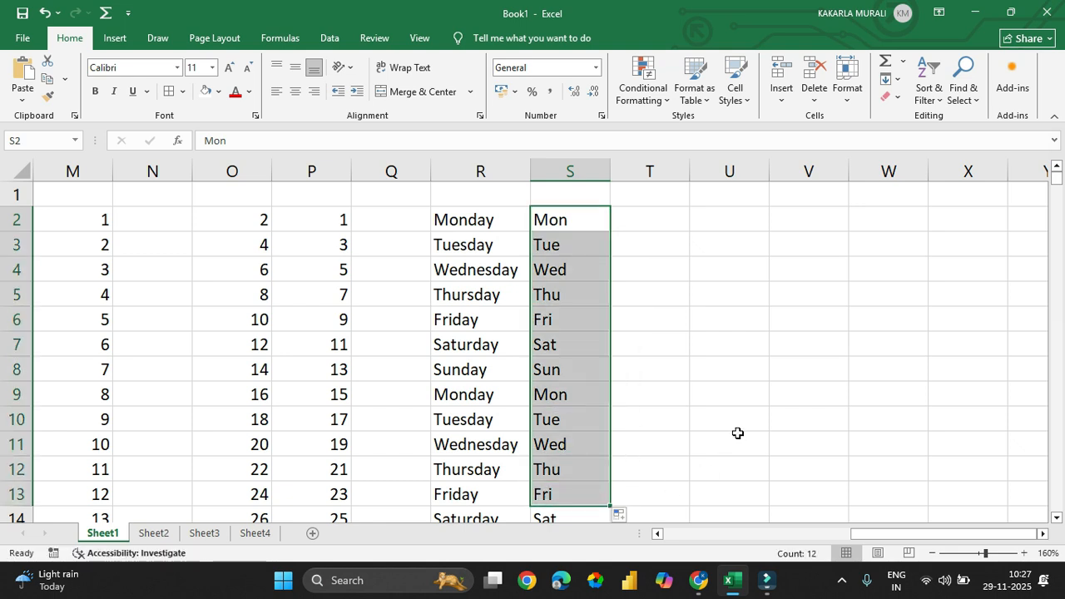
click(747, 327)
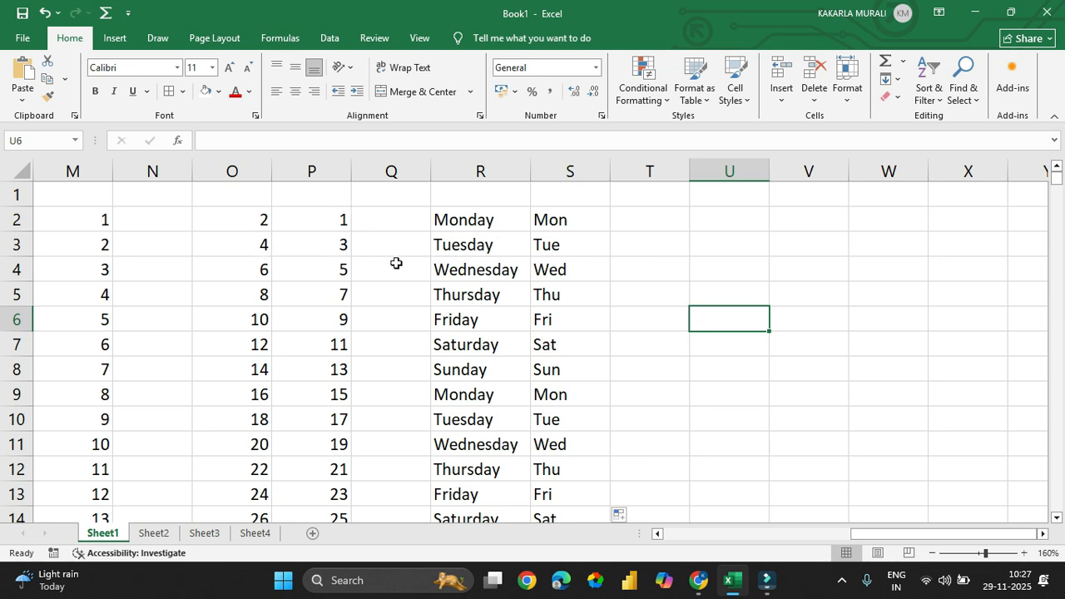
- Enter january in cell T2 as the start of a month series
click(1046, 534)
click(1045, 534)
double_click(629, 310)
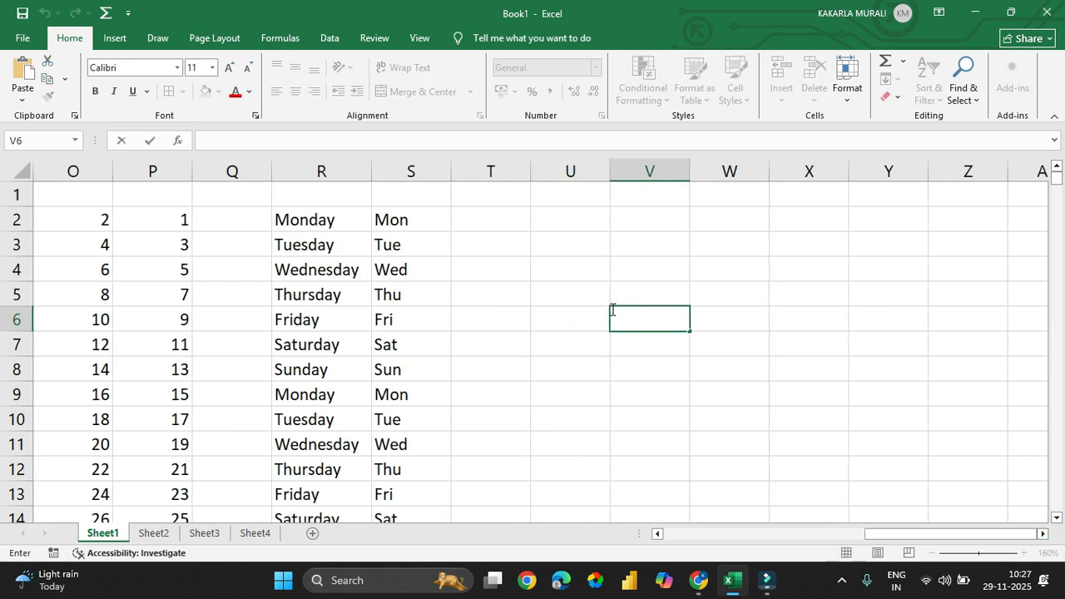
click(502, 221)
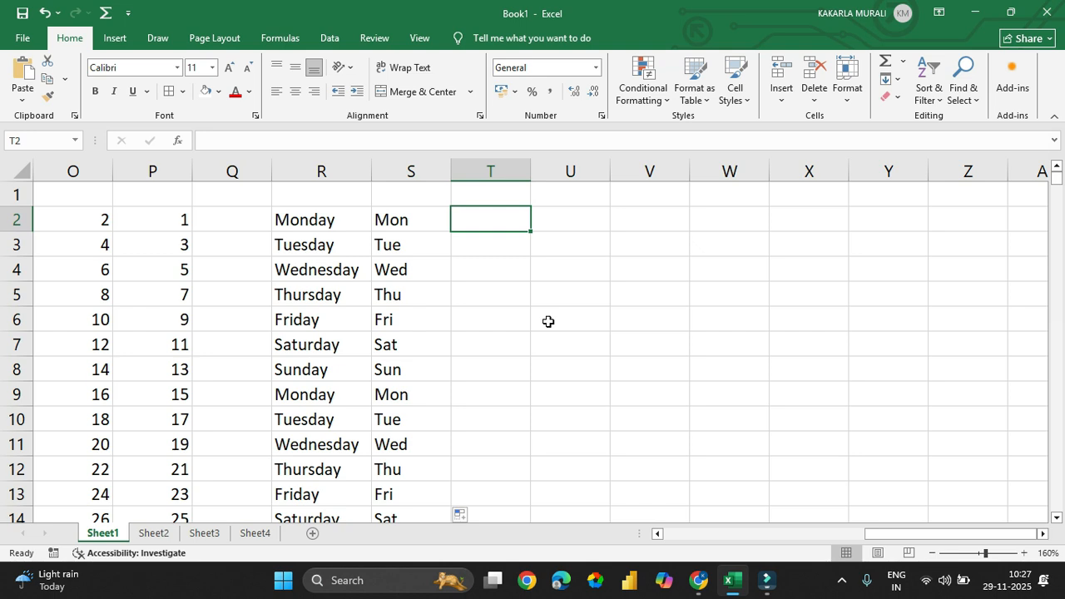
text(ja)
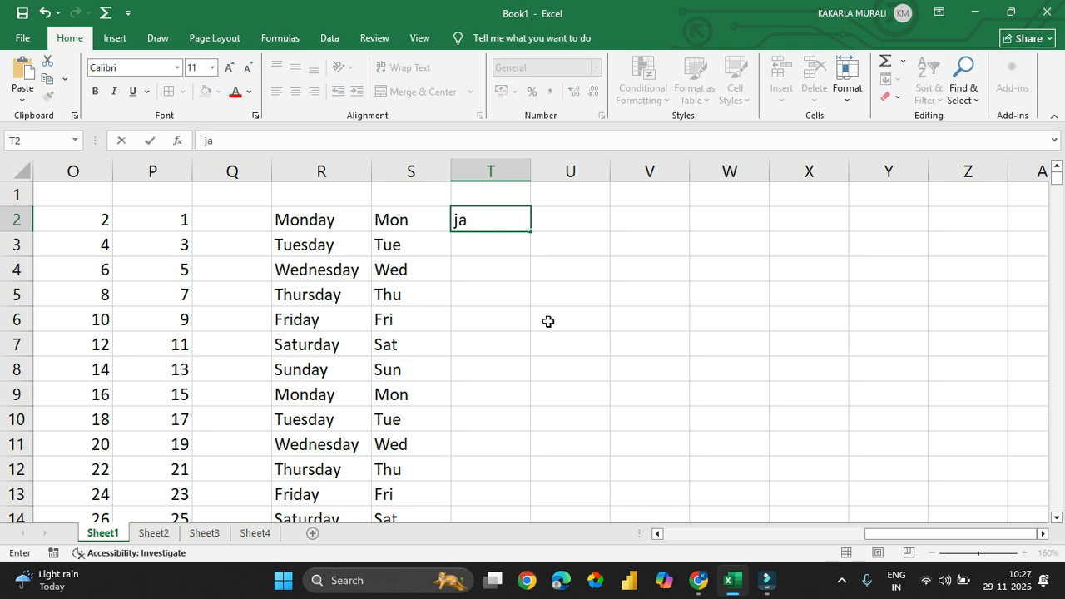
text(nuar)
key(Return)
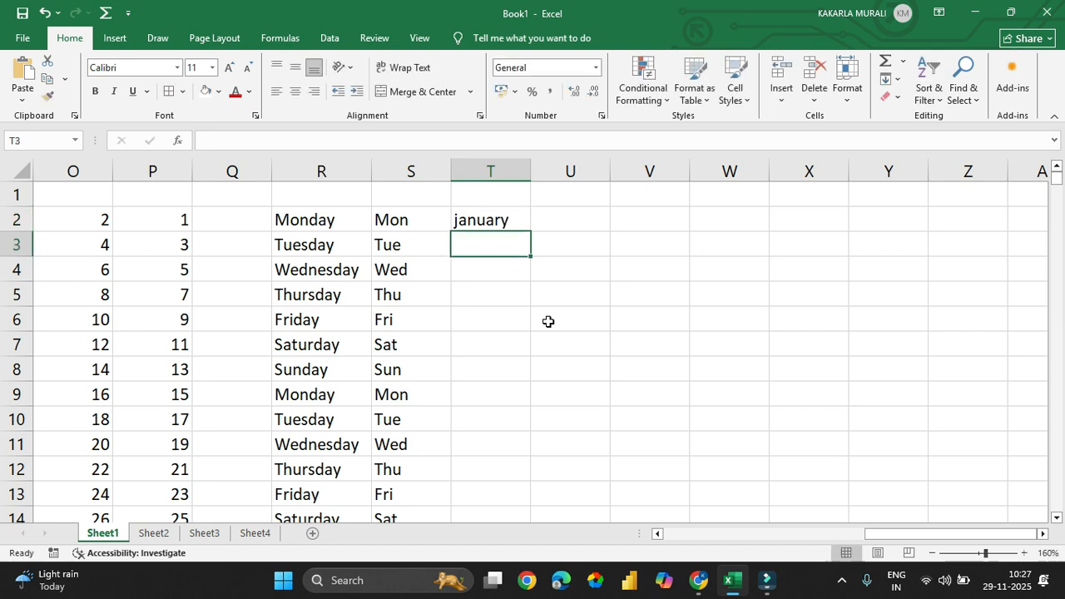
- Fill the month names from T2 down column T to row 43 and check the repeating sequence
click(498, 219)
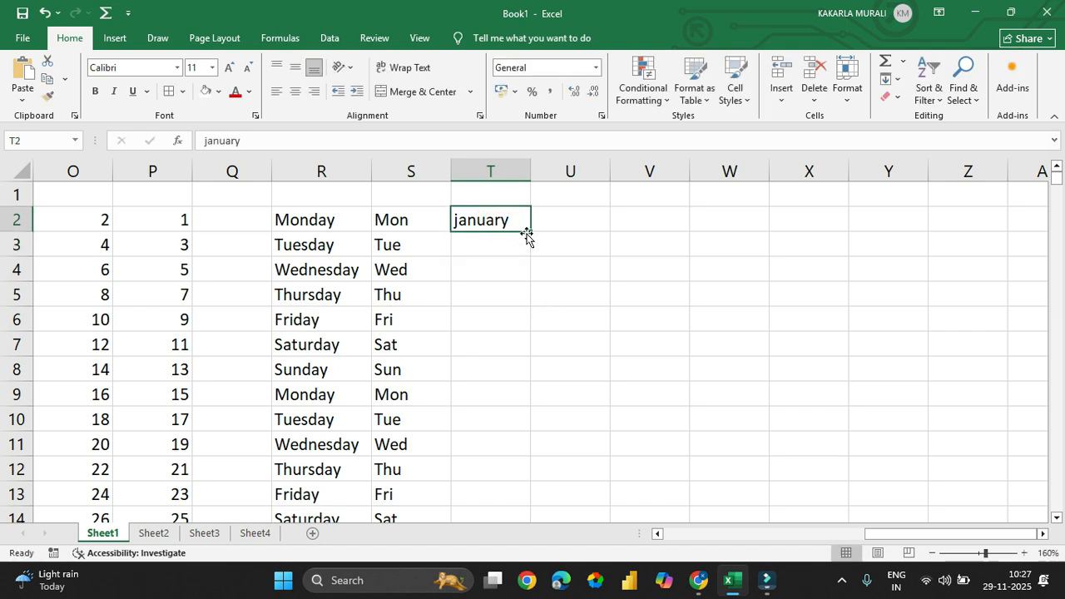
drag(529, 233, 527, 568)
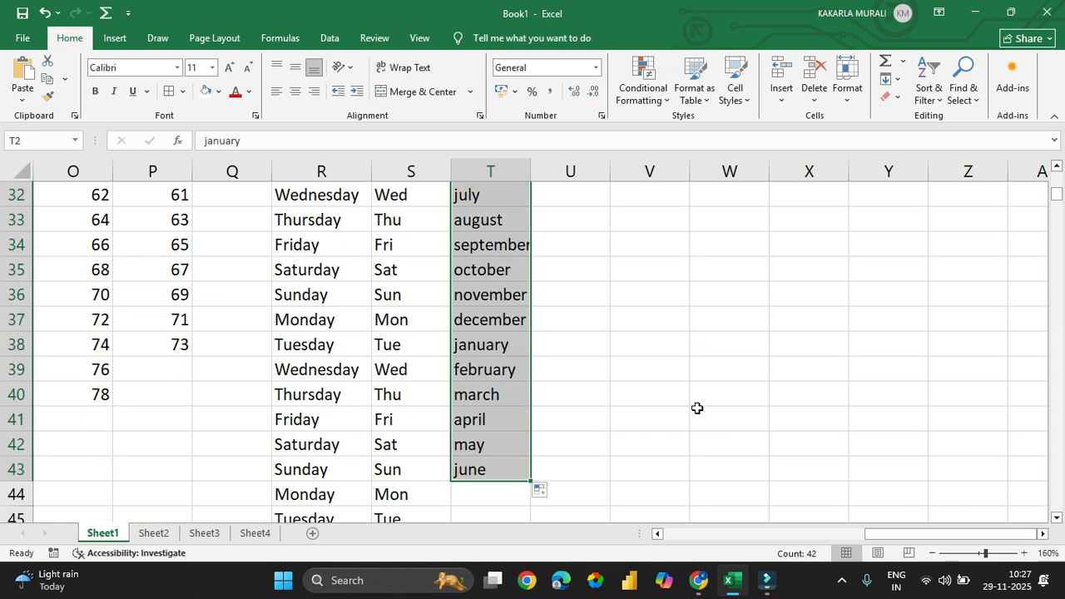
scroll(698, 408, up, 10)
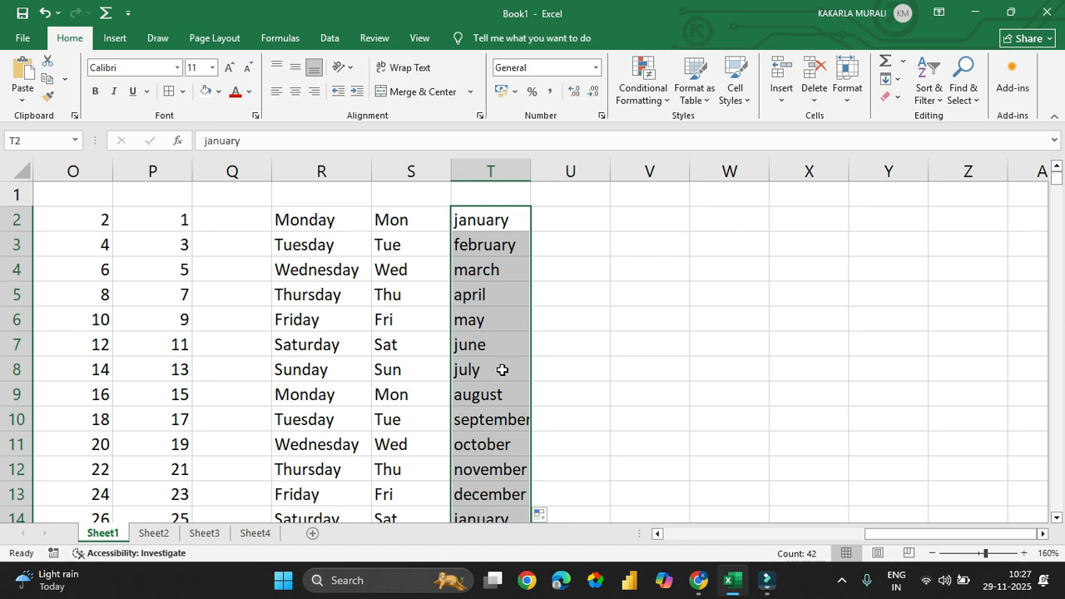
scroll(503, 370, down, 2)
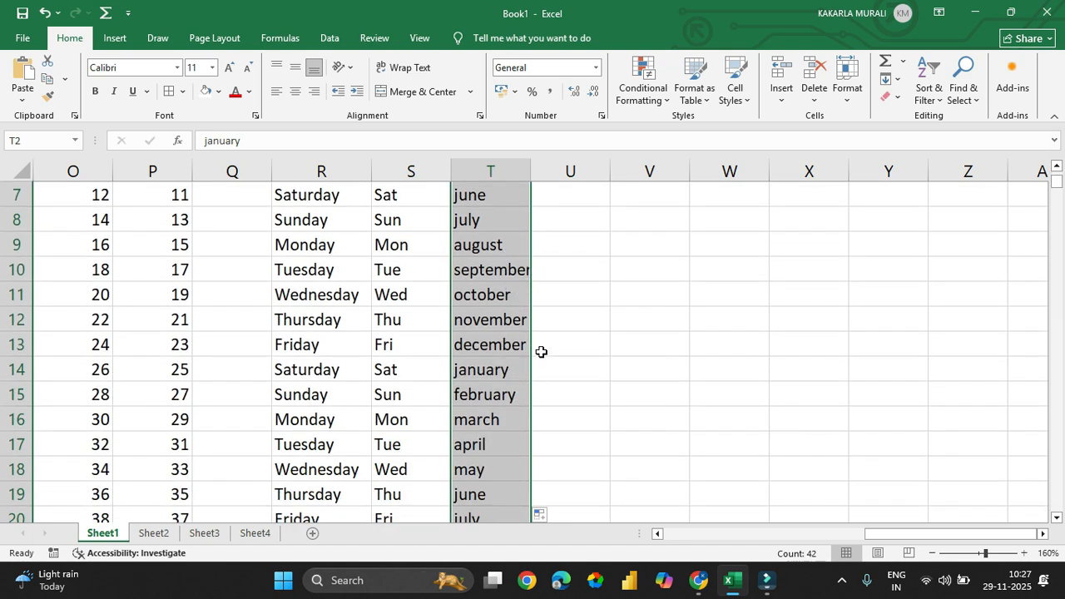
scroll(491, 487, down, 3)
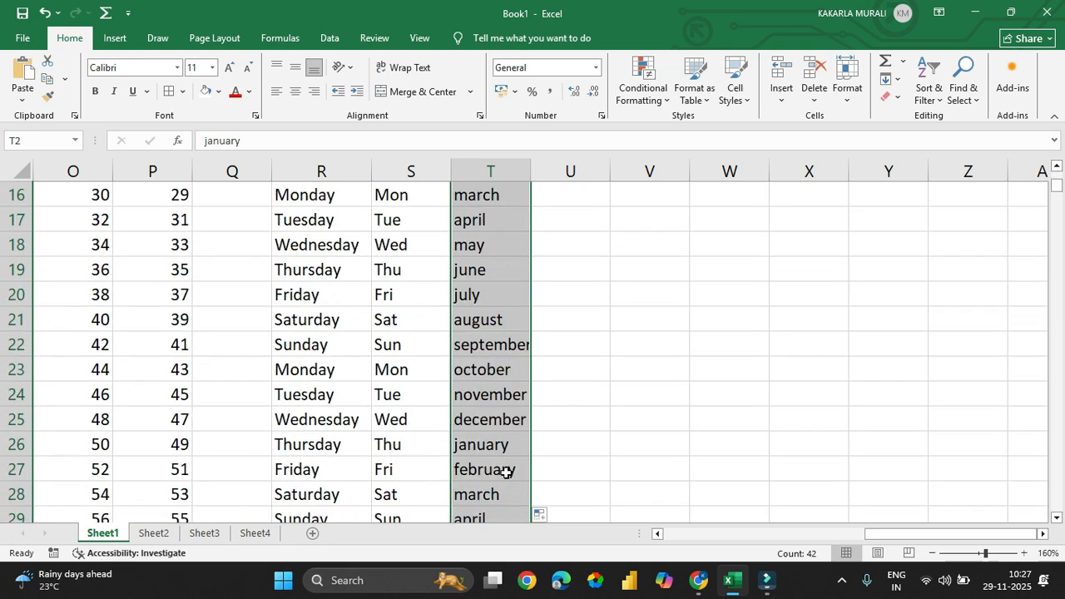
scroll(689, 351, up, 5)
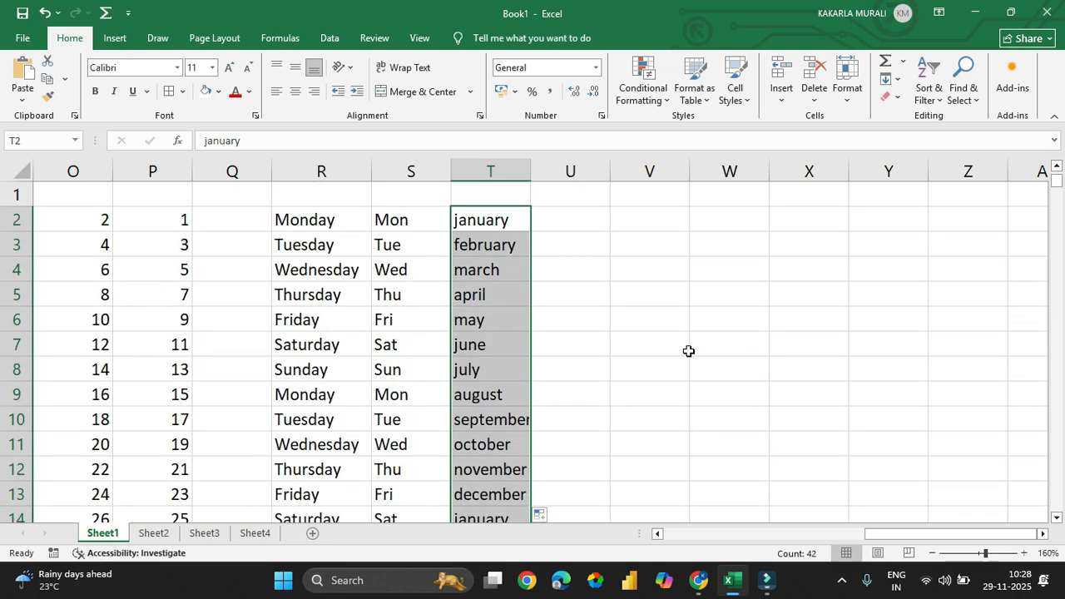
click(575, 220)
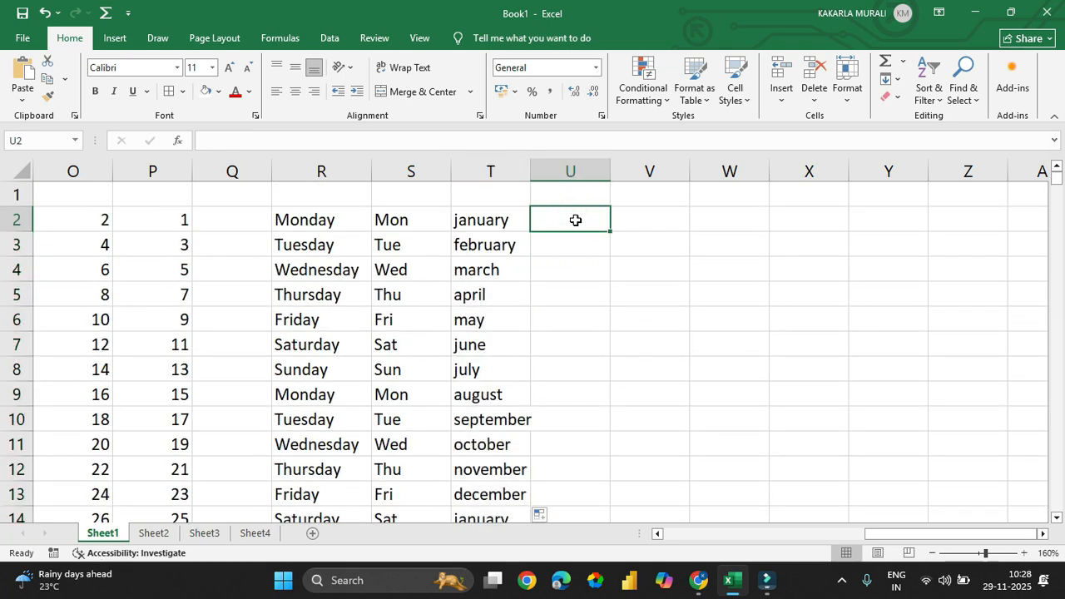
- Enter Jan in cell U2 and fill the abbreviated month names down column U to row 41
text(Jan)
key(Return)
click(575, 220)
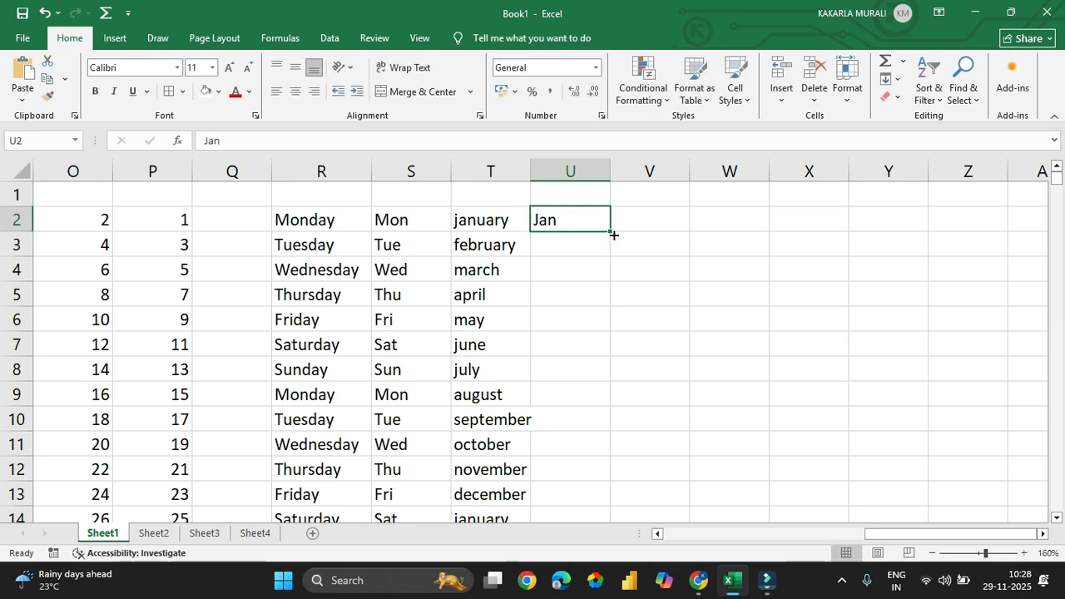
drag(614, 234, 632, 473)
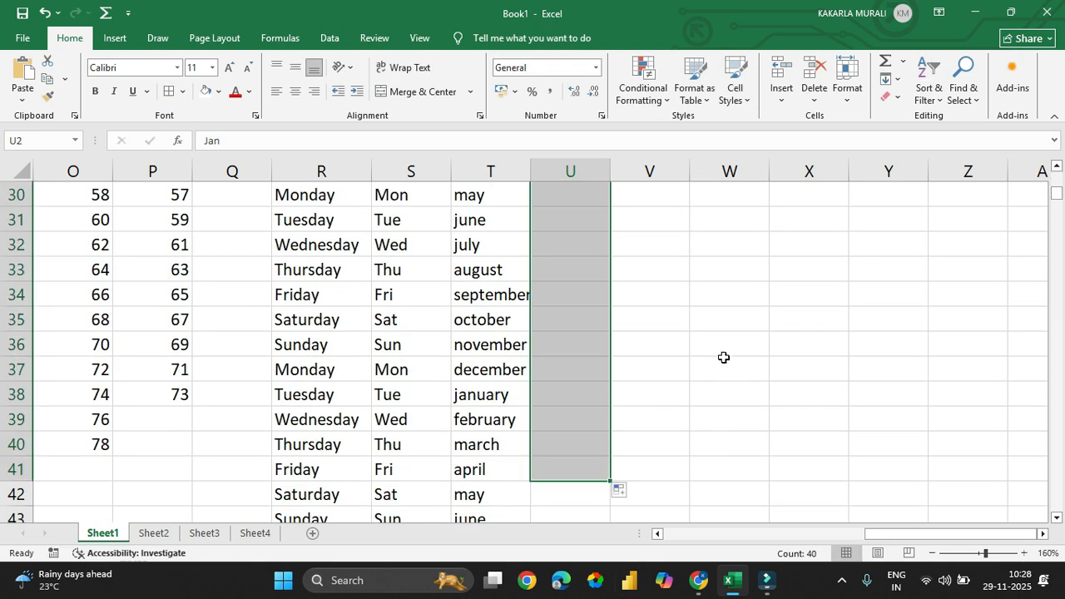
scroll(723, 358, up, 10)
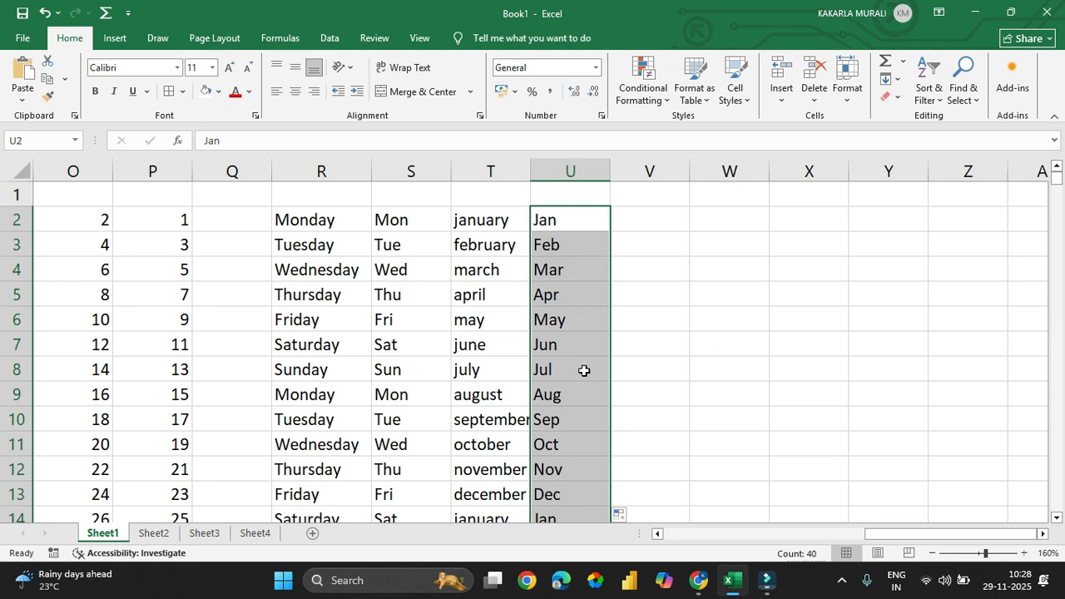
click(777, 368)
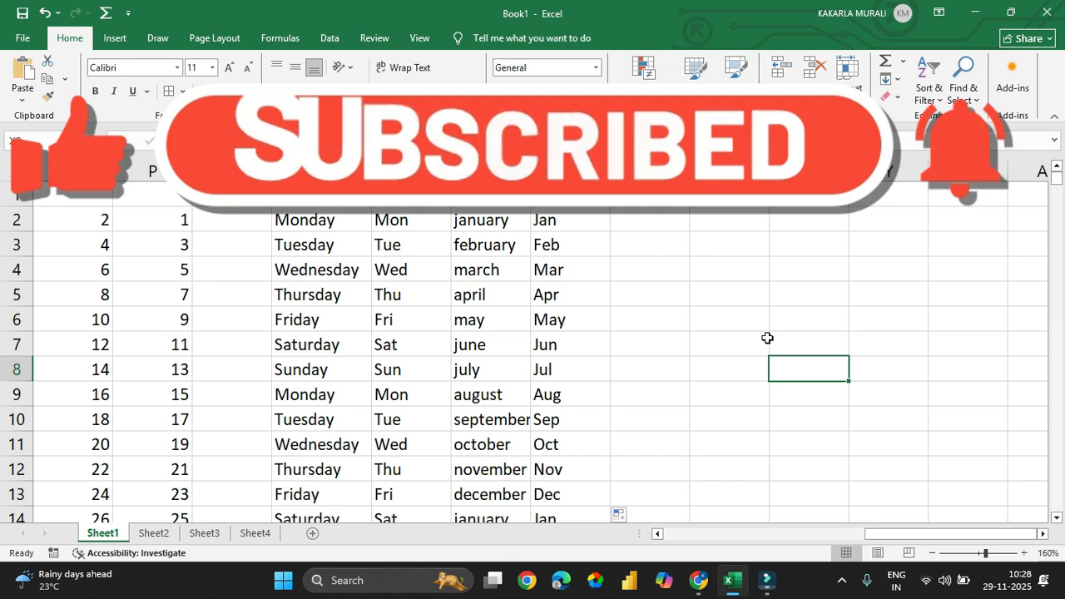
- Enter the date 1/11/25 in cell V2 as the start of a date series
click(653, 227)
text(1/11/25)
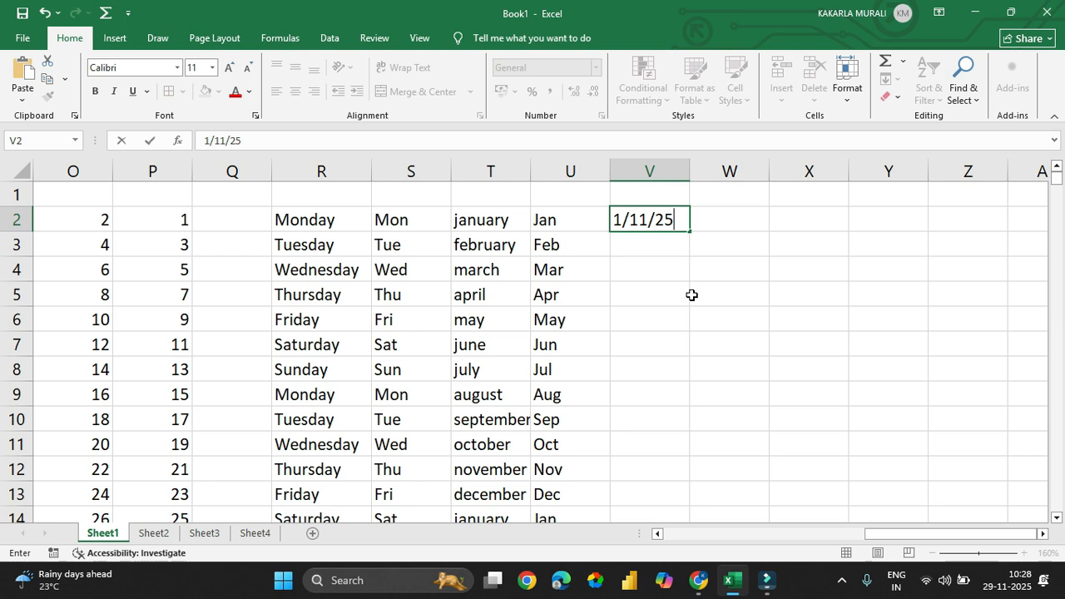
key(Return)
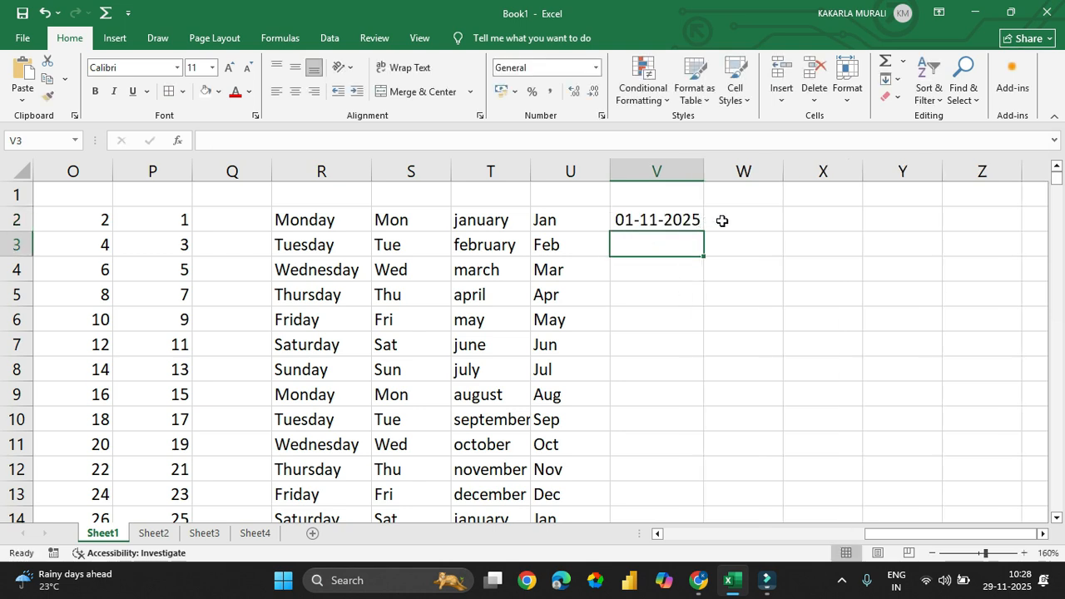
- Fill consecutive dates from V2 down column V to row 252 and return to the start of the series
click(674, 223)
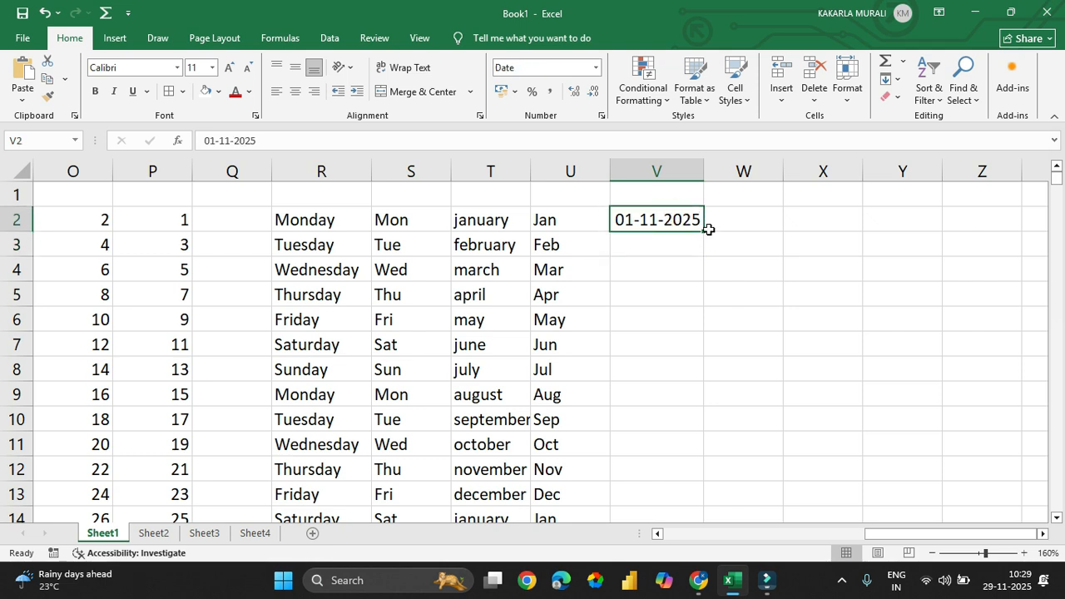
drag(703, 232, 721, 473)
scroll(837, 394, up, 20)
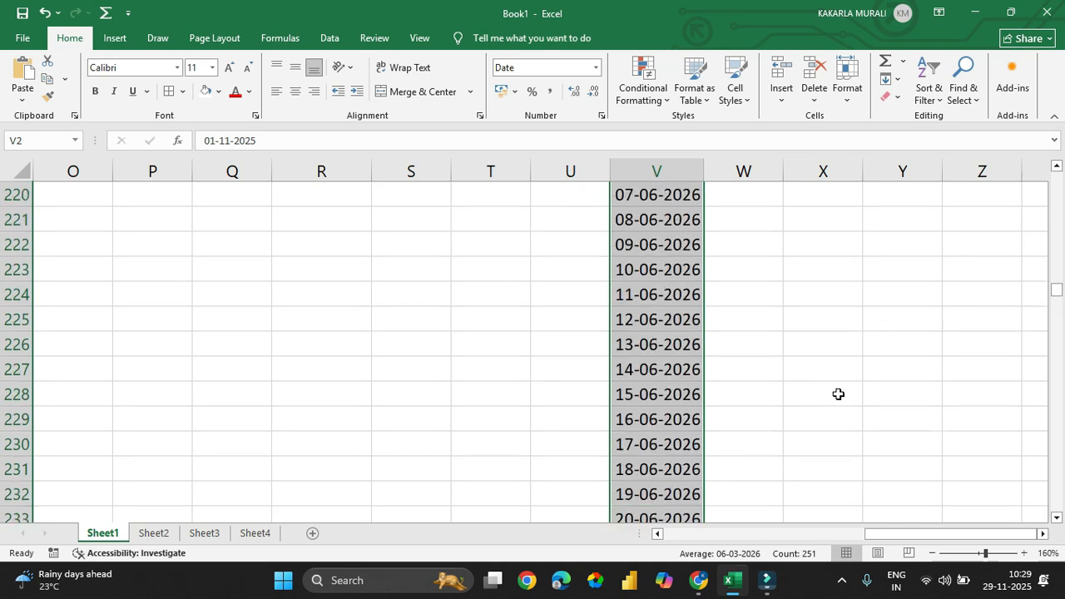
scroll(838, 394, up, 20)
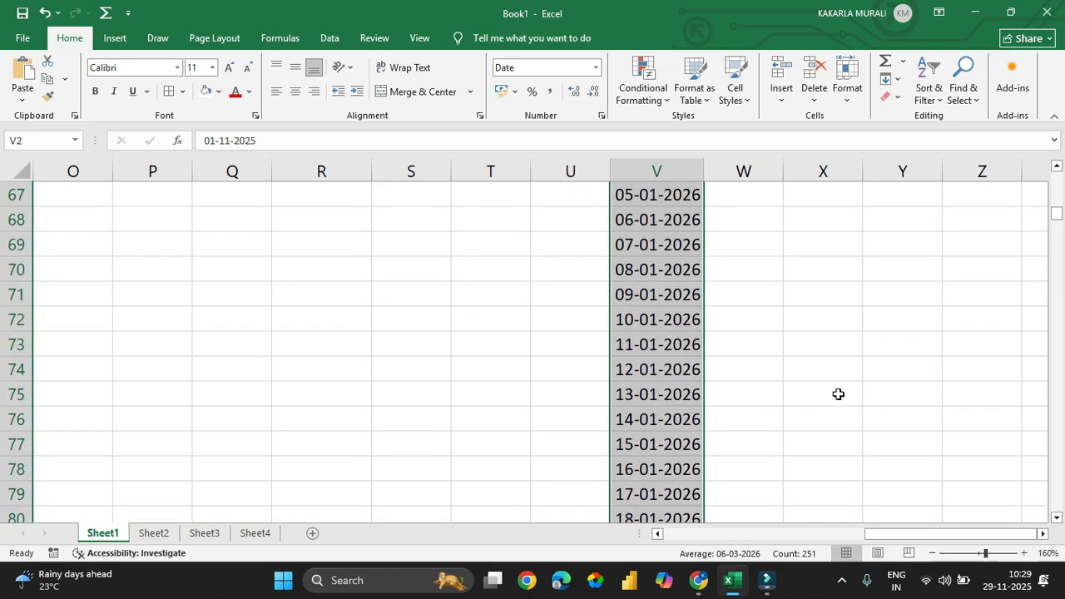
click(785, 273)
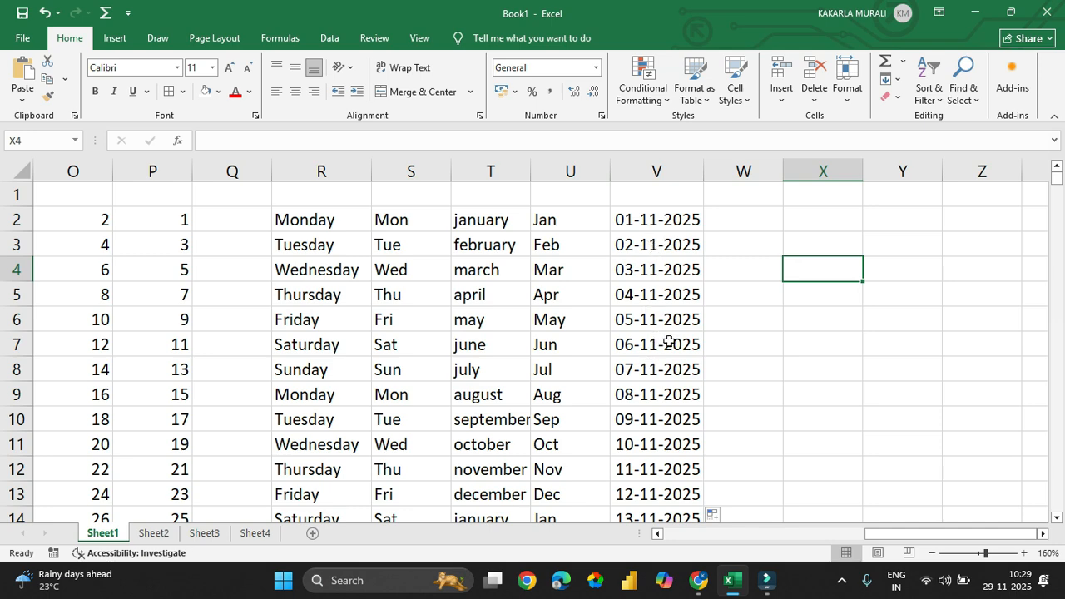
- Examine how the dates in column V roll over at the end of November and December 2025
scroll(670, 342, down, 9)
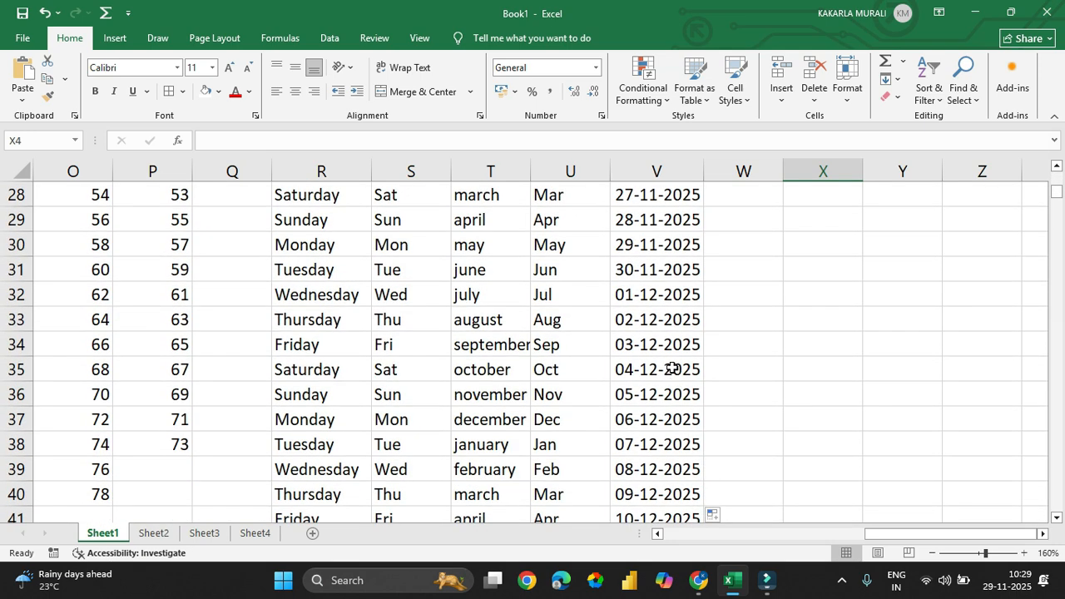
double_click(676, 268)
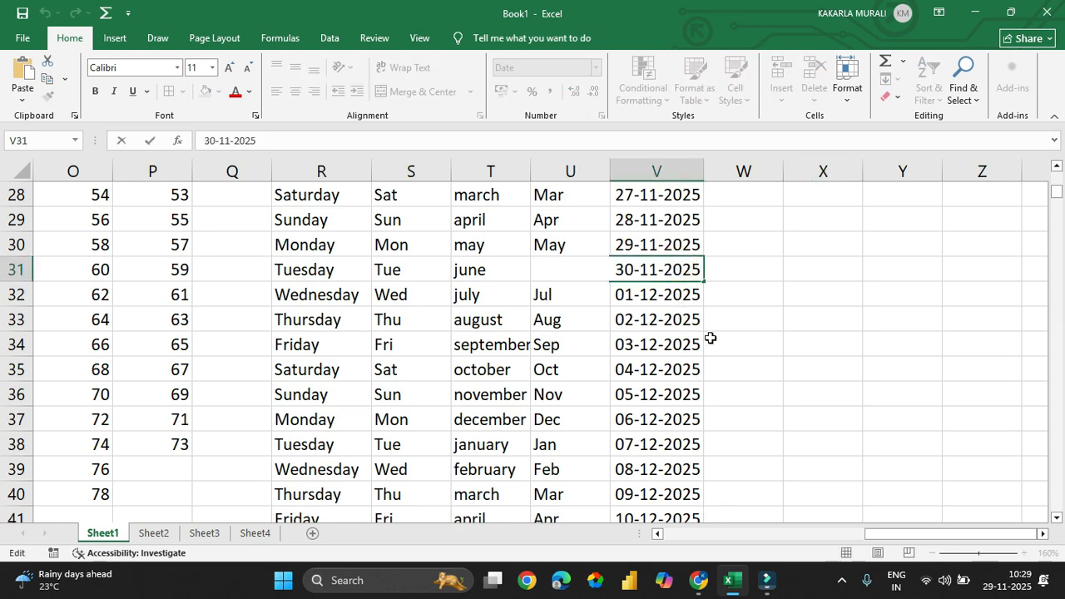
click(758, 276)
scroll(690, 422, down, 4)
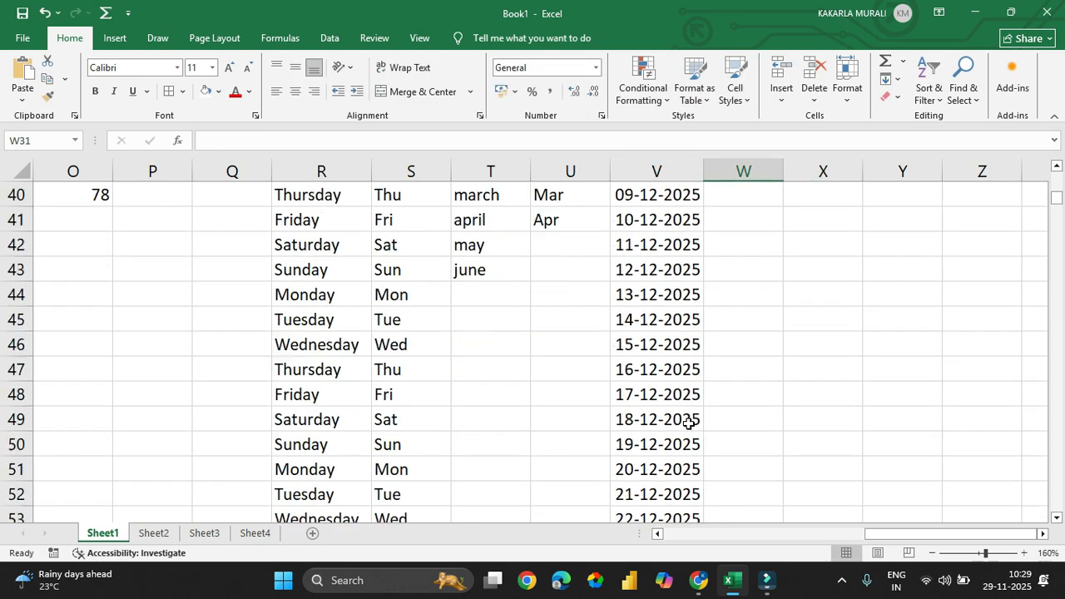
scroll(690, 422, down, 7)
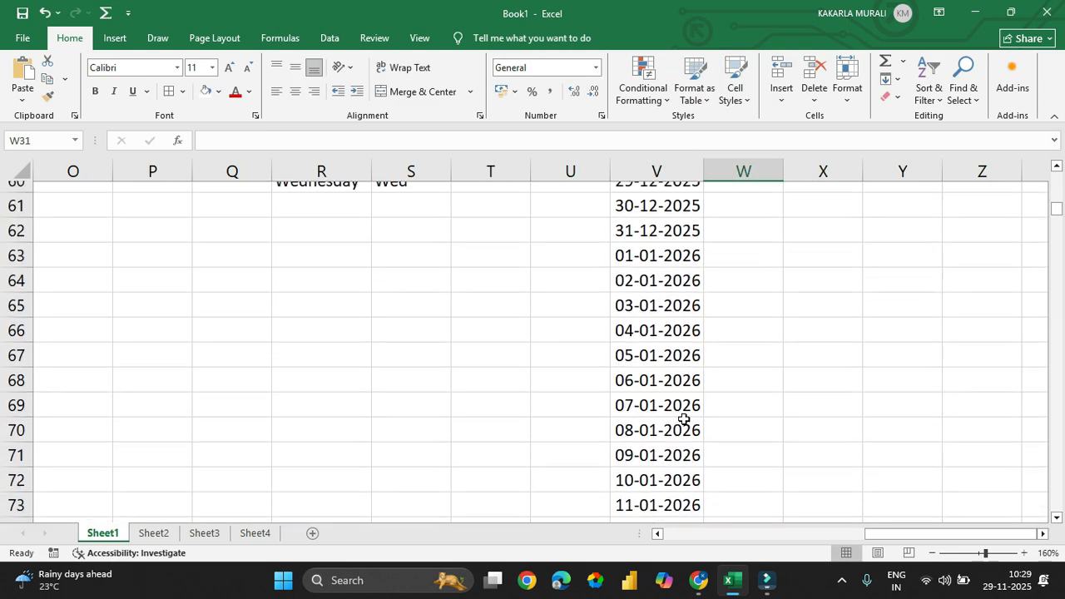
scroll(684, 419, up, 2)
click(661, 343)
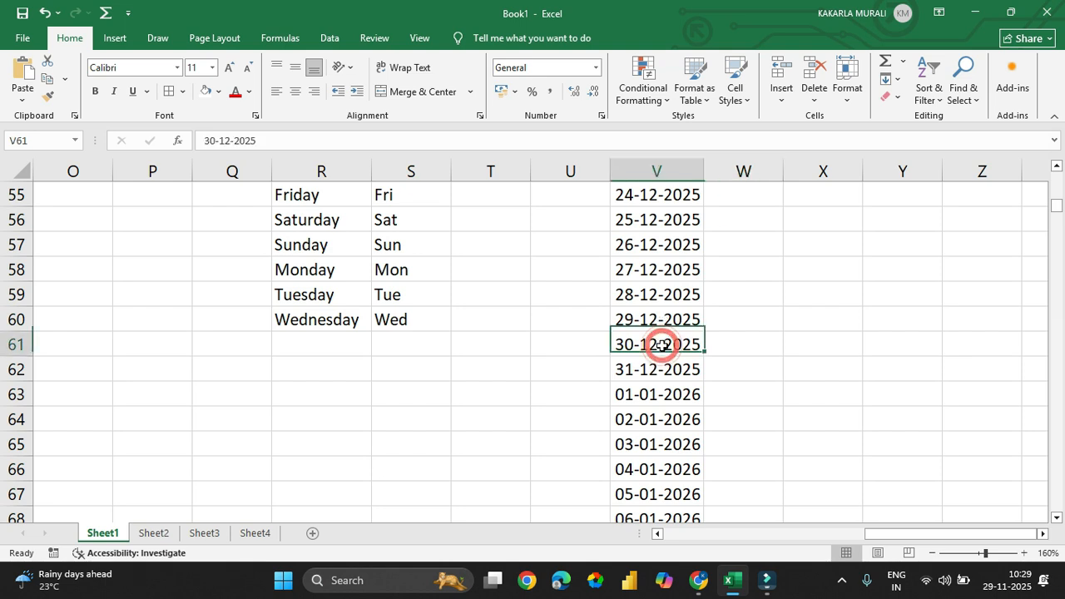
double_click(674, 366)
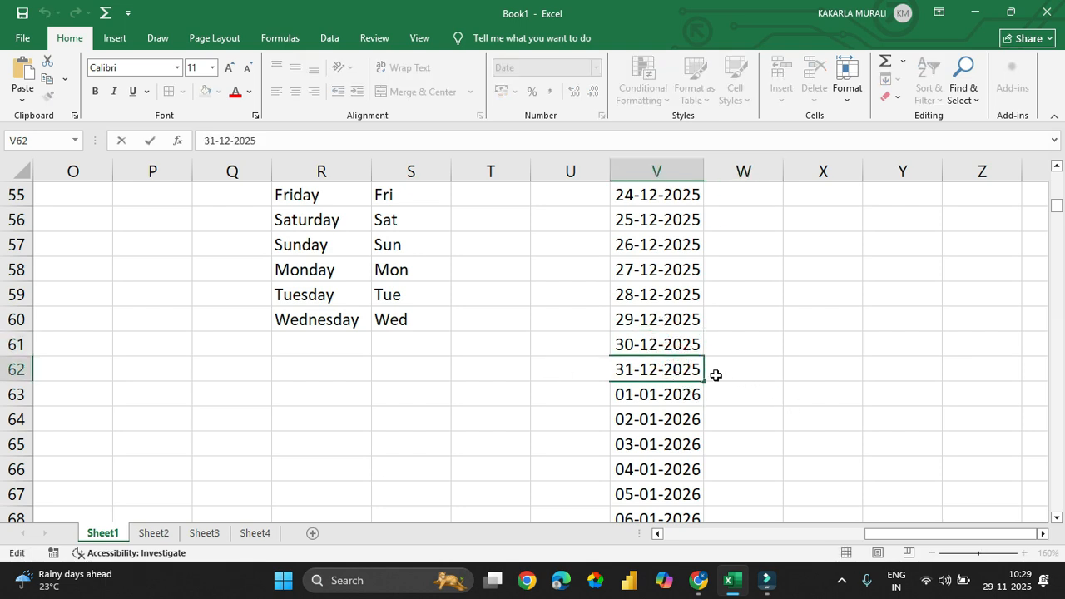
click(738, 387)
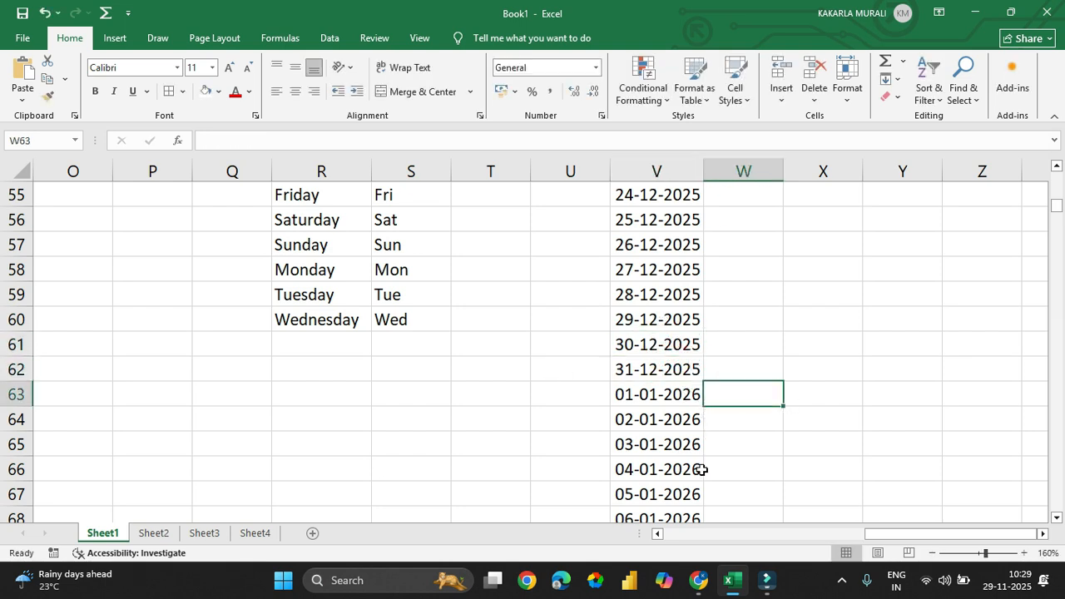
- Examine the month-end transitions in column V for January, February and March 2026, and scroll back up
scroll(702, 470, down, 3)
scroll(702, 470, down, 8)
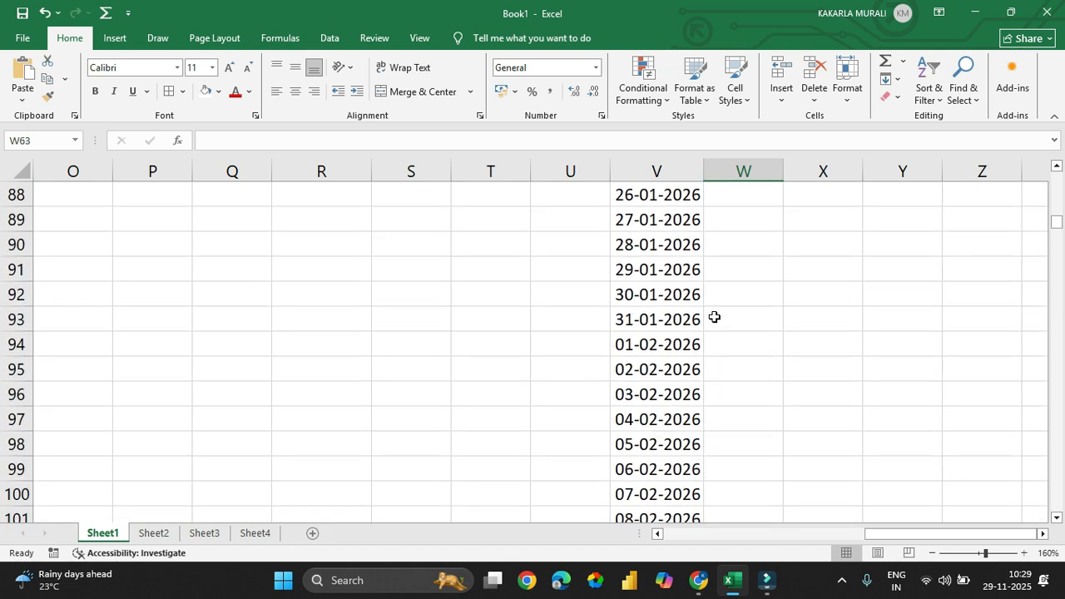
click(714, 317)
scroll(732, 400, down, 7)
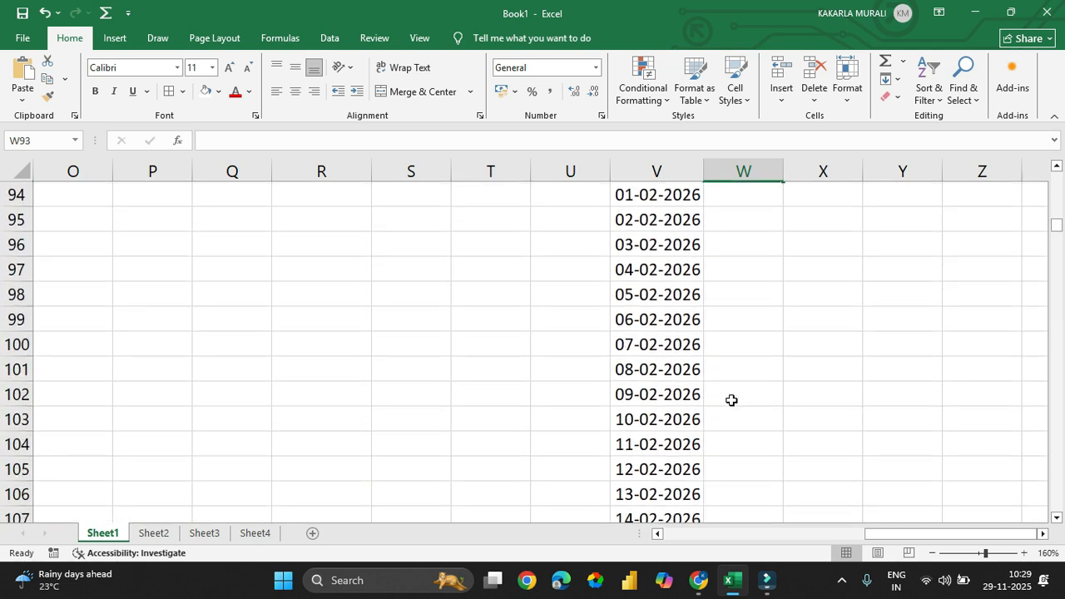
scroll(672, 421, down, 2)
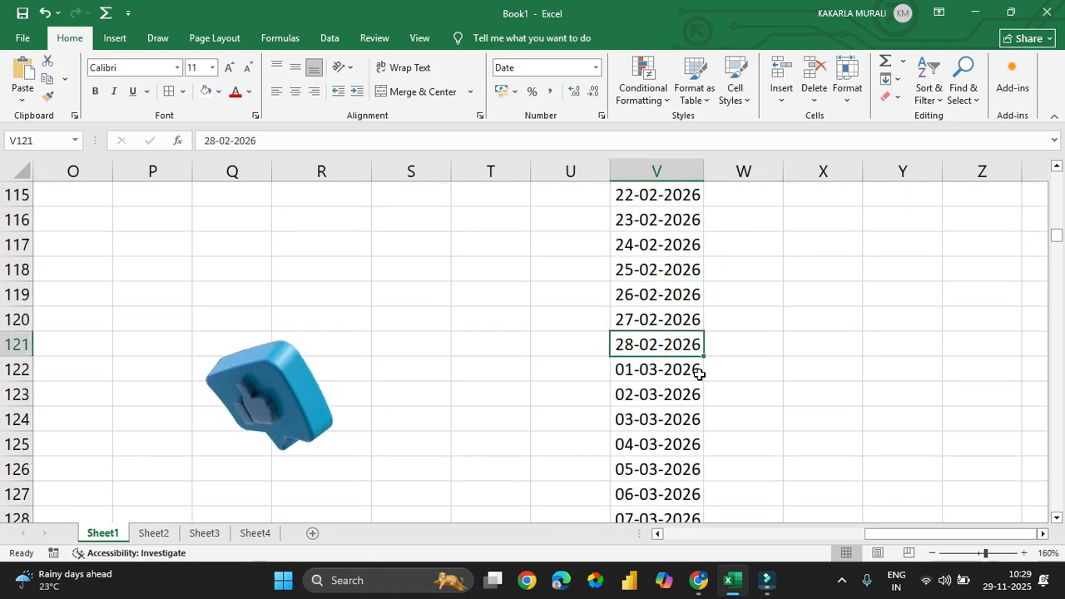
scroll(704, 426, down, 5)
scroll(703, 440, down, 5)
scroll(707, 416, up, 2)
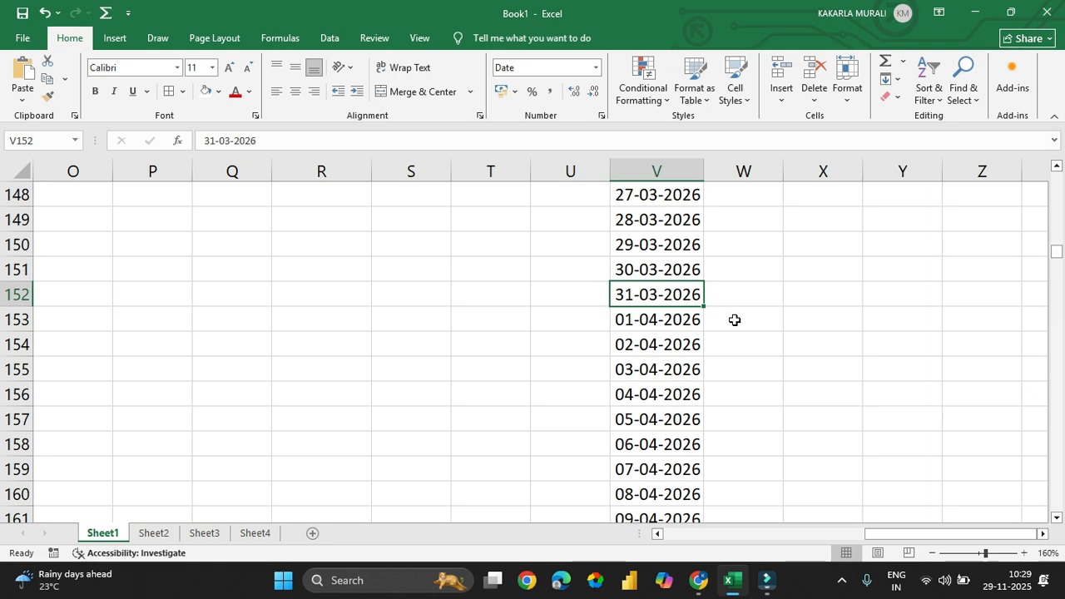
scroll(768, 374, up, 14)
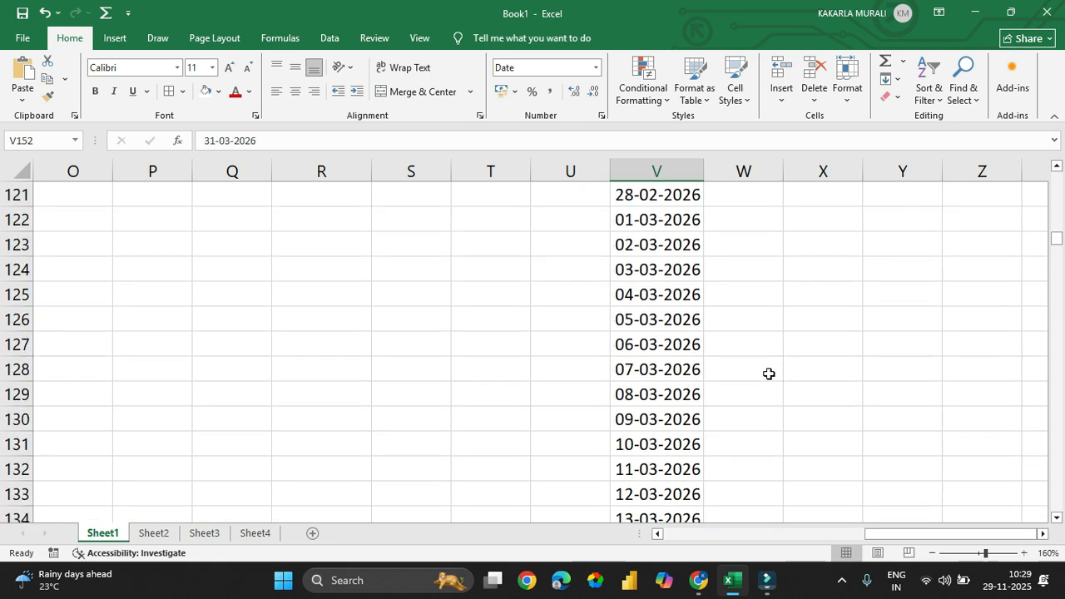
scroll(768, 374, up, 7)
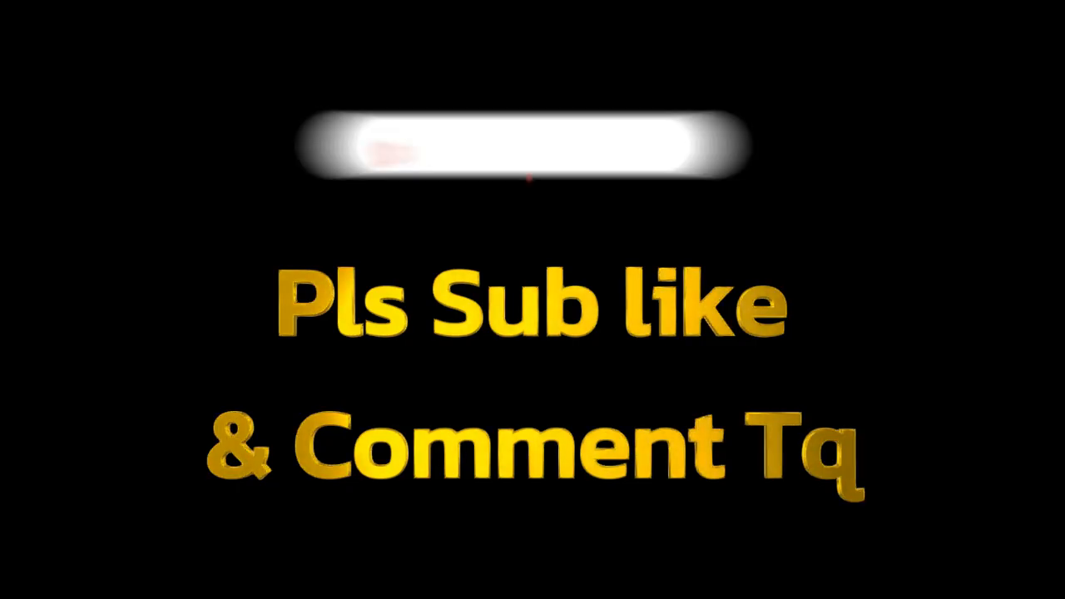